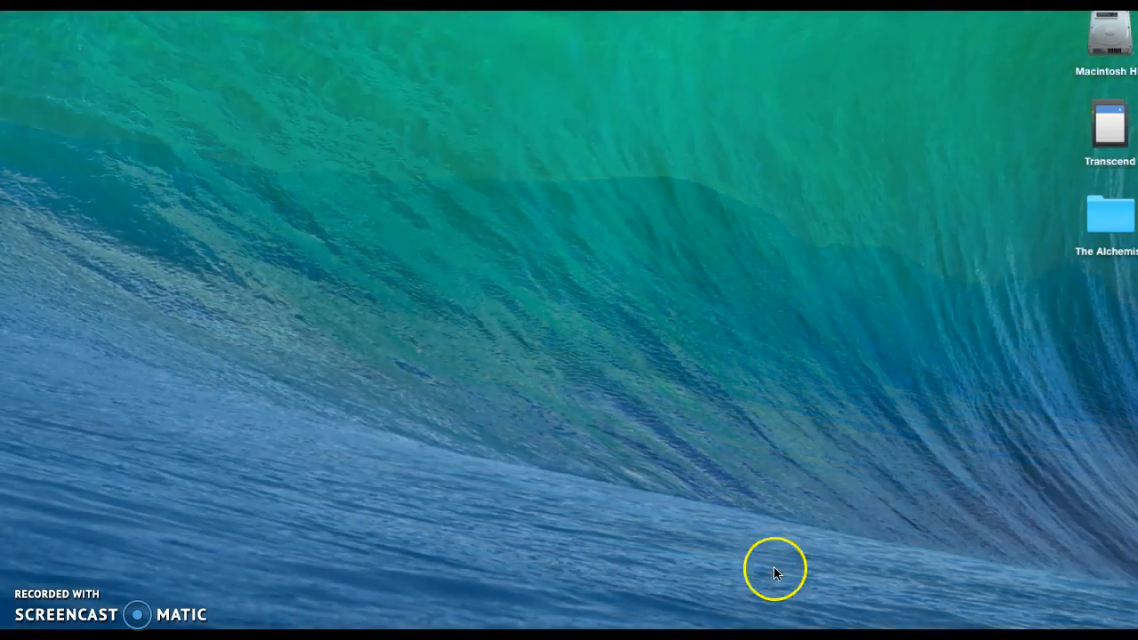
Switch to the Outlook calendar and look through the calendar list down to the shared MidvaleMS lab calendars
left_click(674, 255)
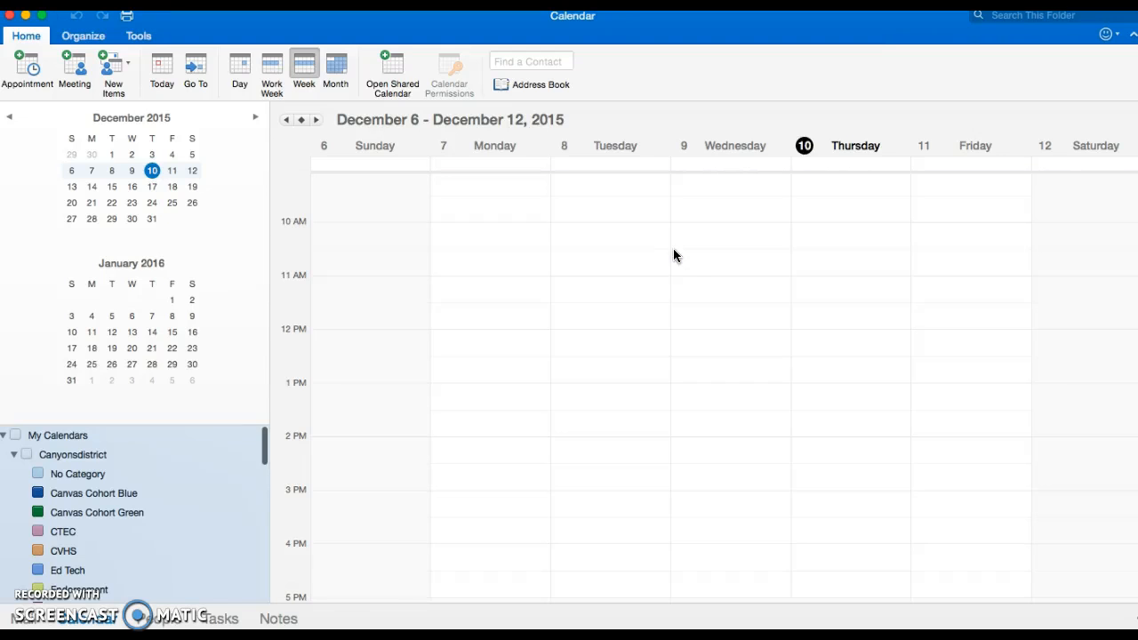
left_click(27, 618)
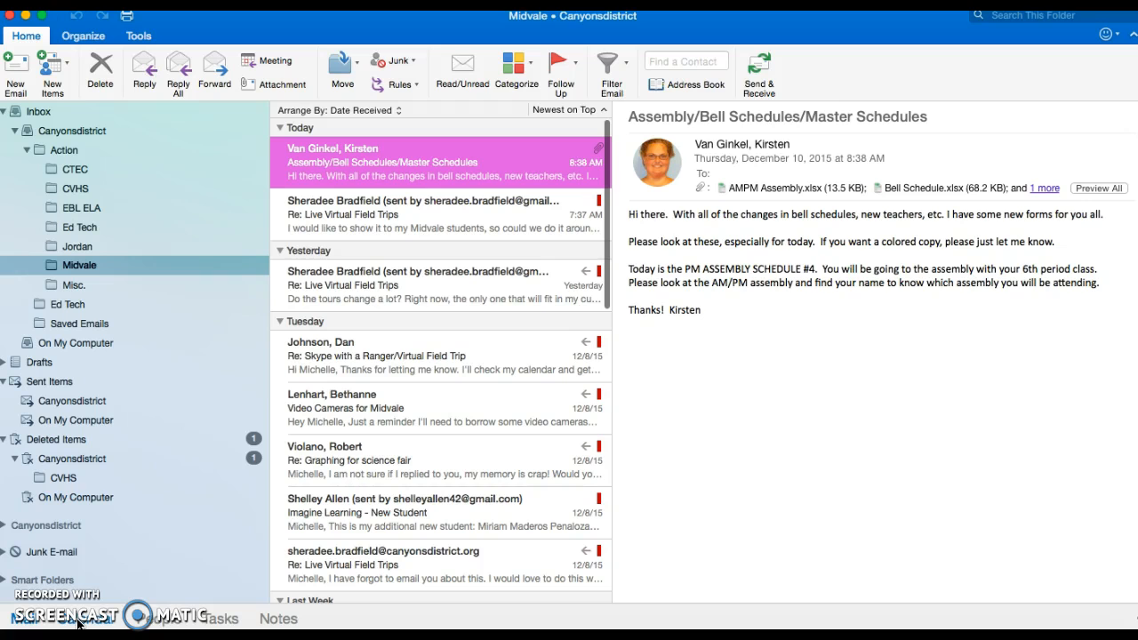
left_click(79, 623)
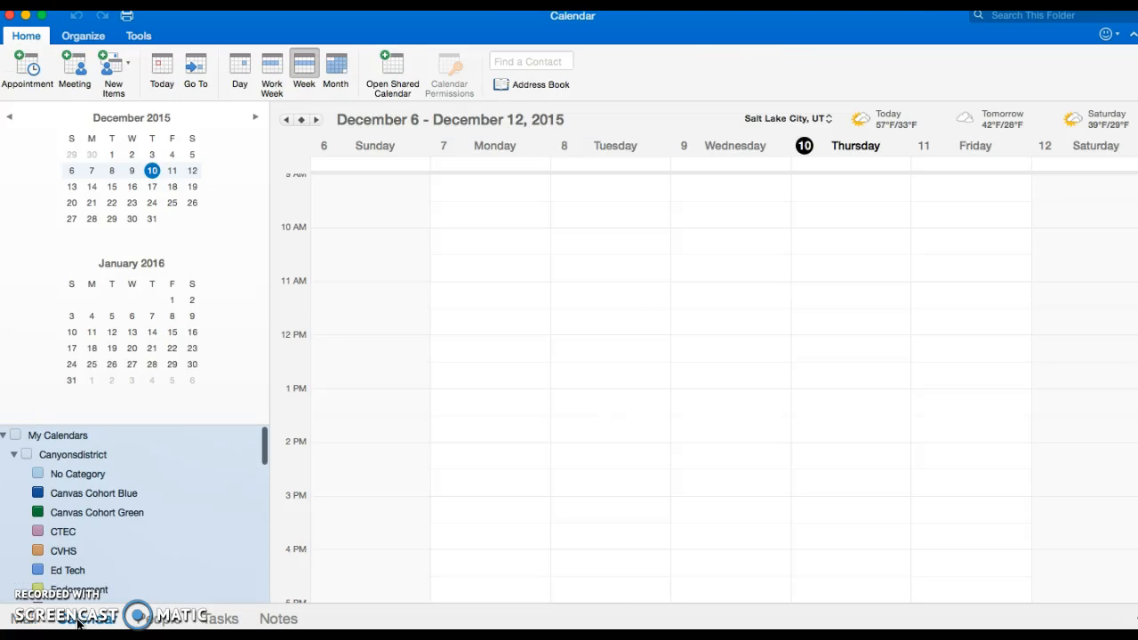
scroll(157, 515, "down", 15)
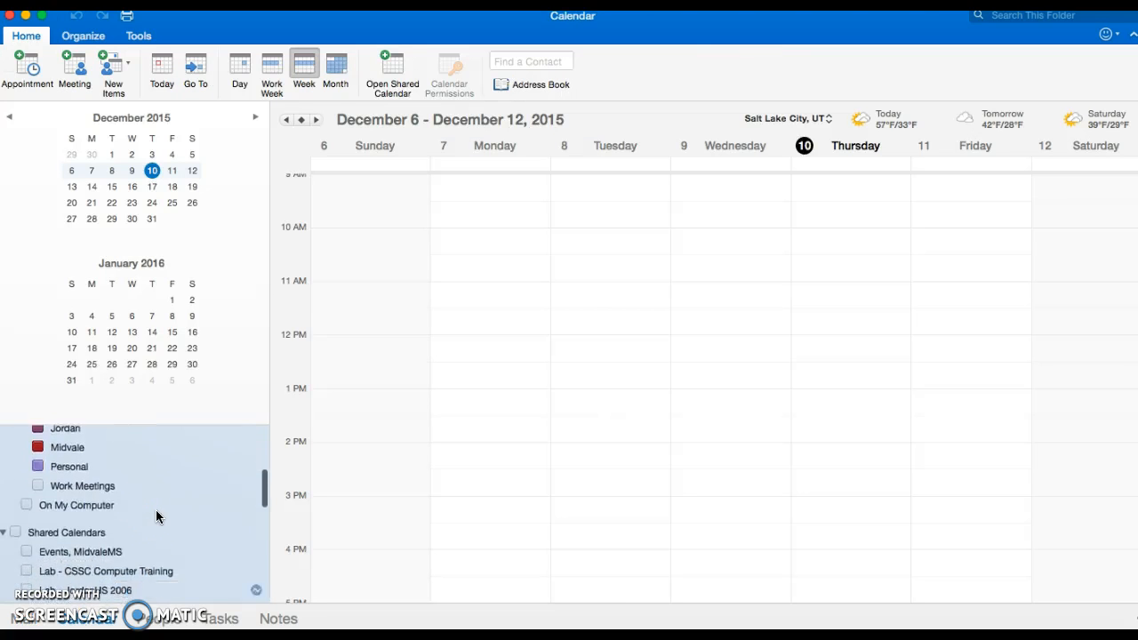
scroll(157, 515, "down", 5)
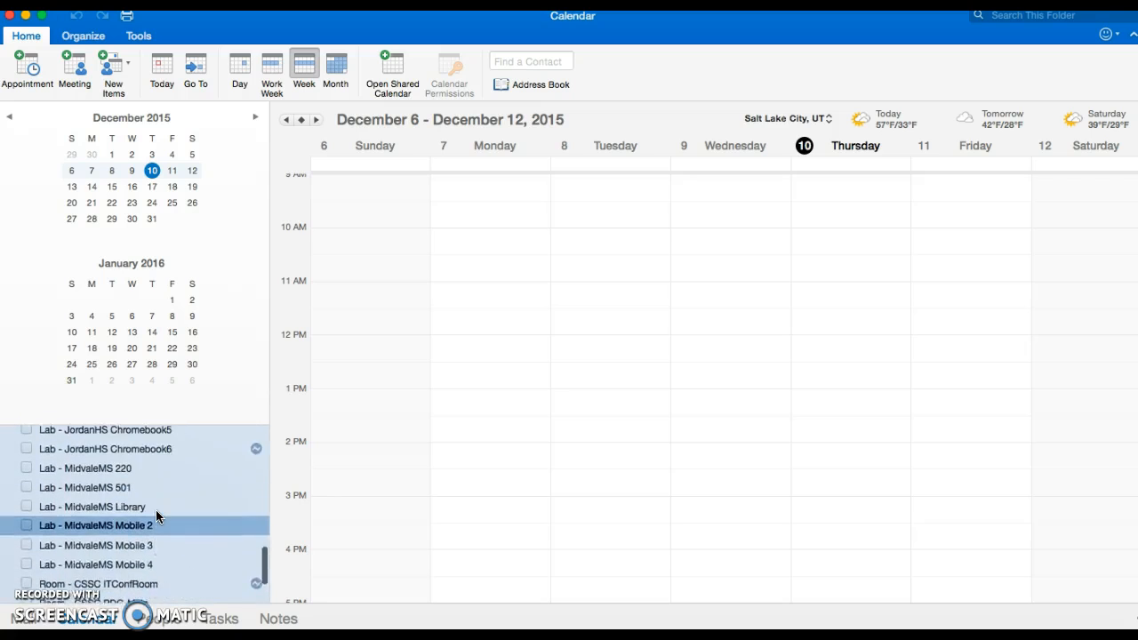
scroll(155, 515, "down", 3)
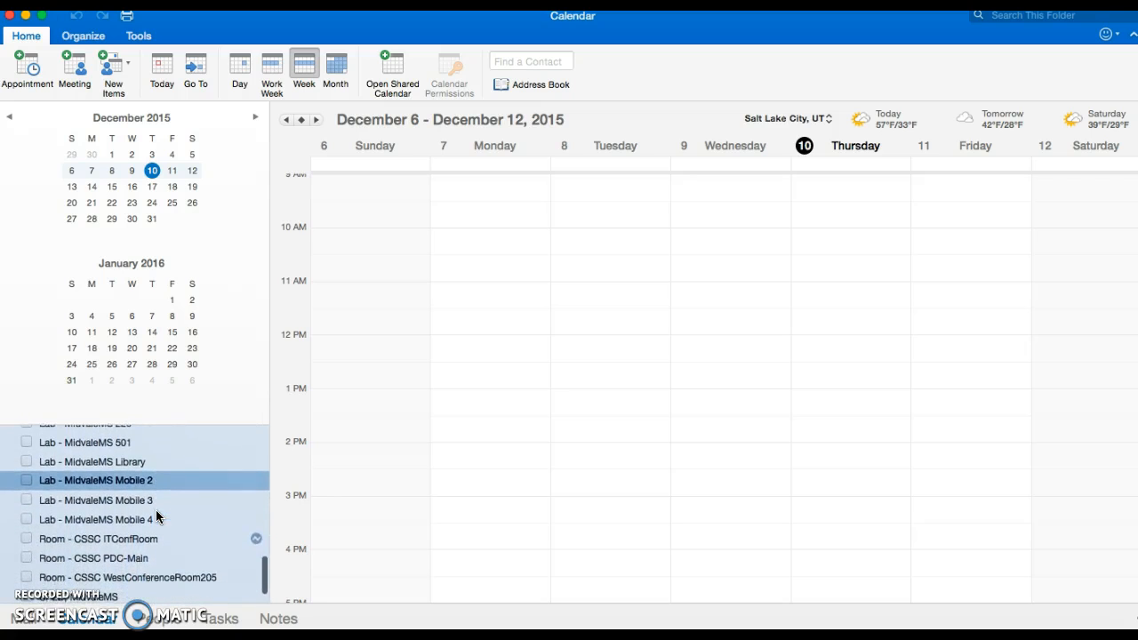
scroll(155, 515, "up", 4)
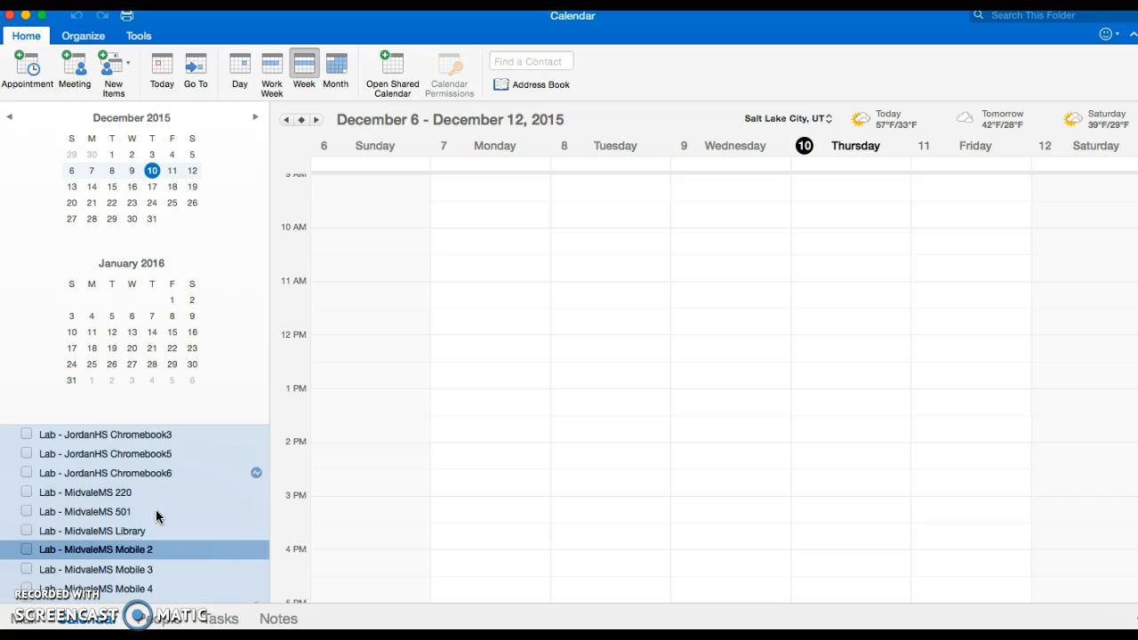
scroll(156, 510, "down", 2)
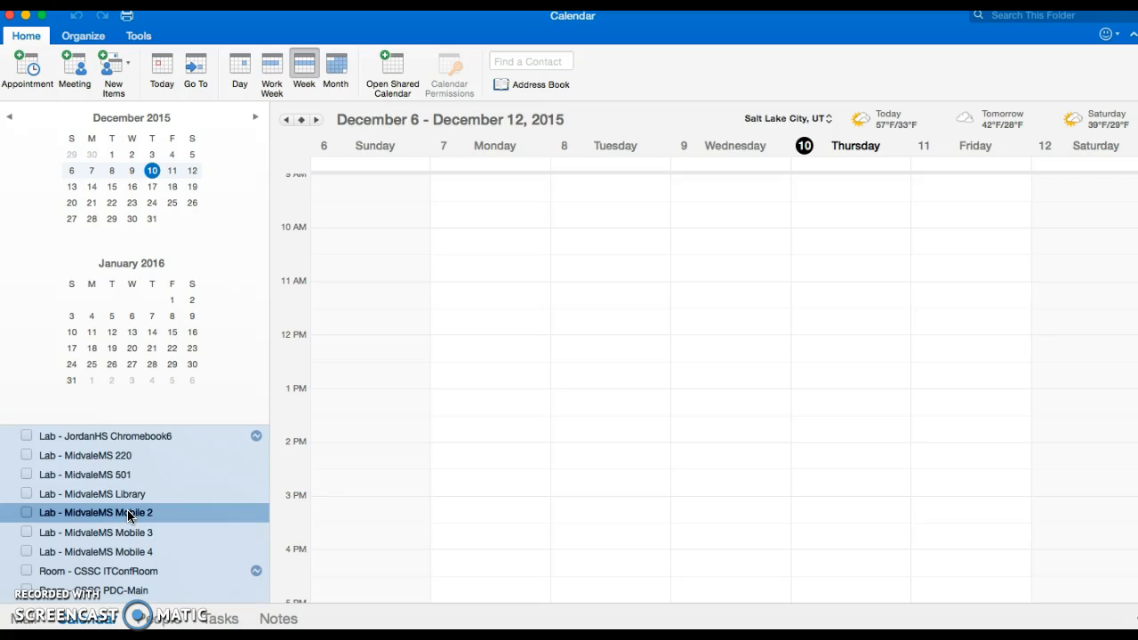
Search the shared calendars for "Lab - MidvaleMS", open the Lab - MidvaleMS Mobile 1 calendar and display its bookings
left_click(397, 69)
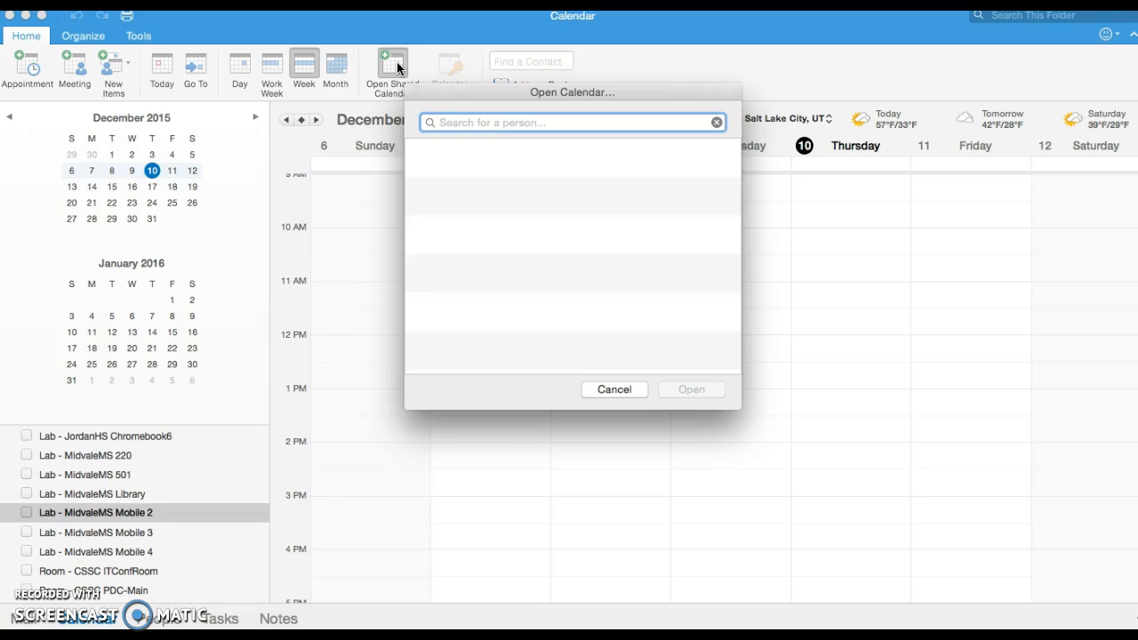
type("Lab -")
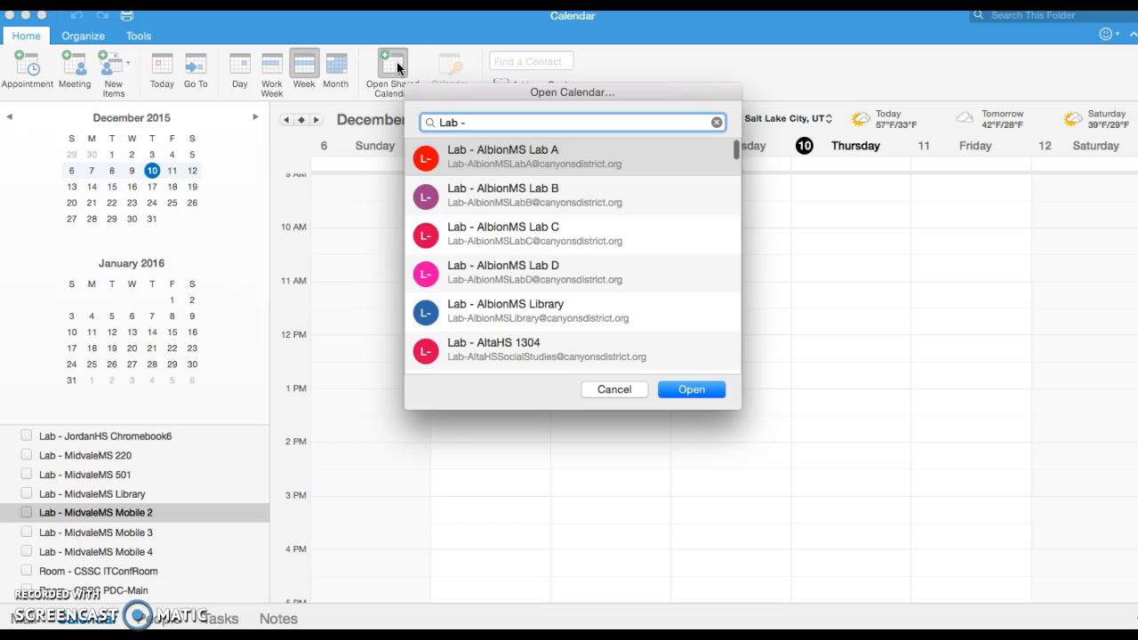
type(" MidvaleMS")
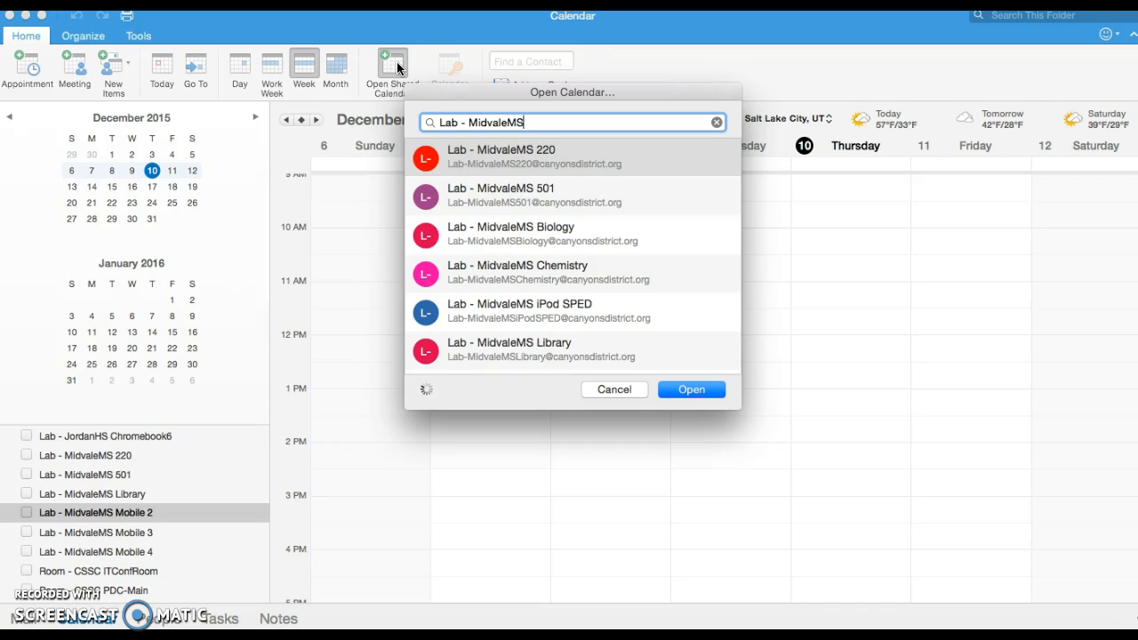
scroll(647, 234, "down", 5)
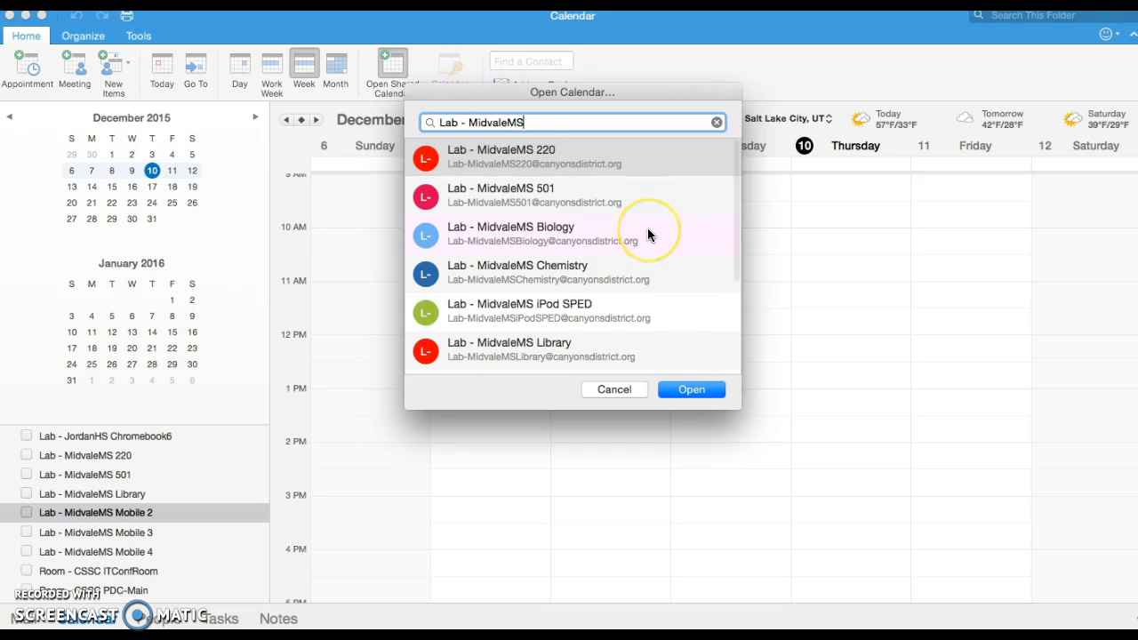
scroll(648, 235, "up", 1)
left_click(637, 236)
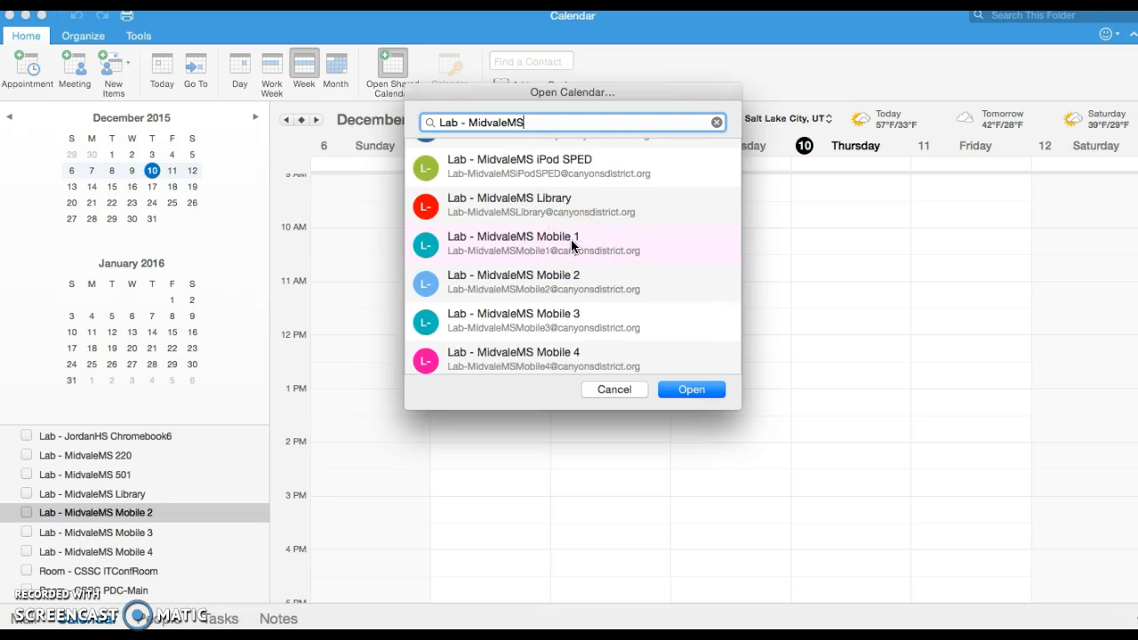
left_click(572, 242)
left_click(701, 392)
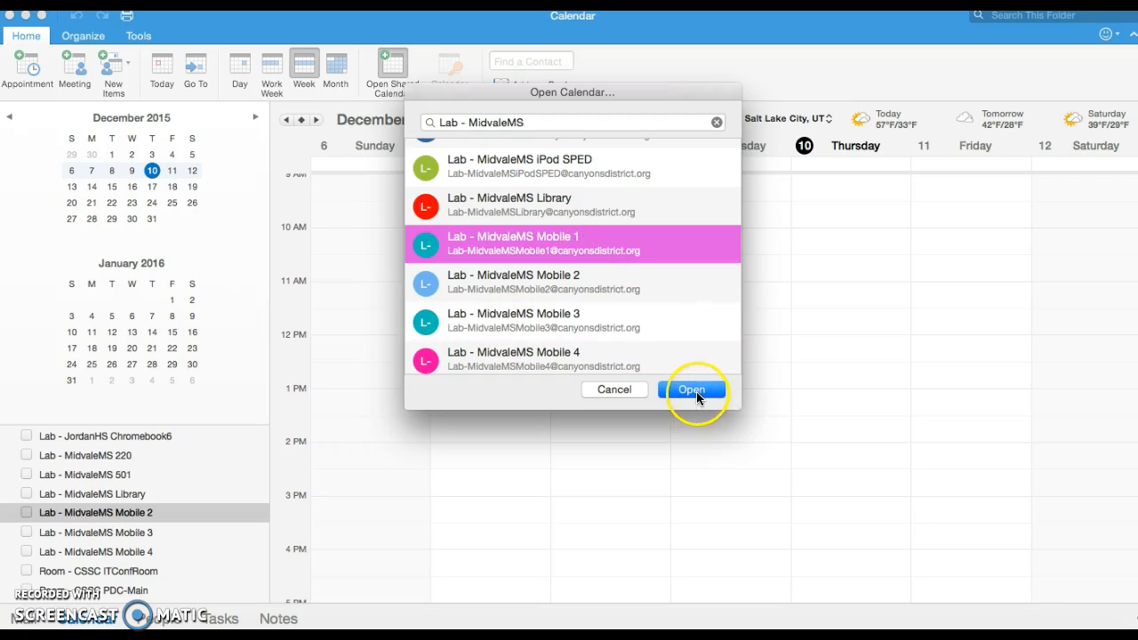
left_click(697, 391)
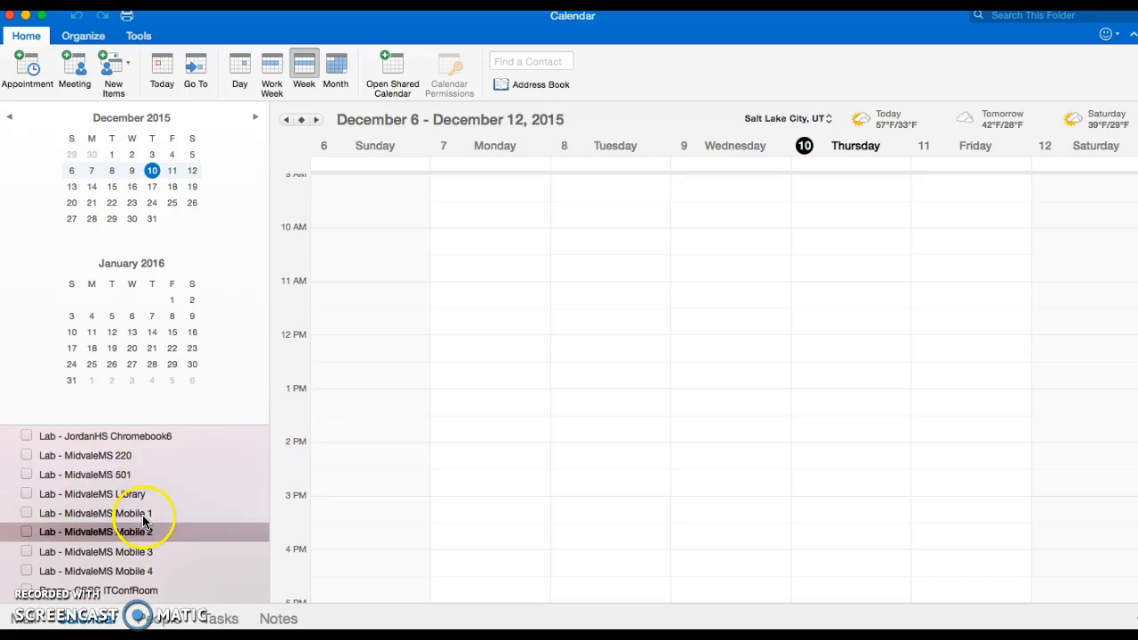
left_click(138, 515)
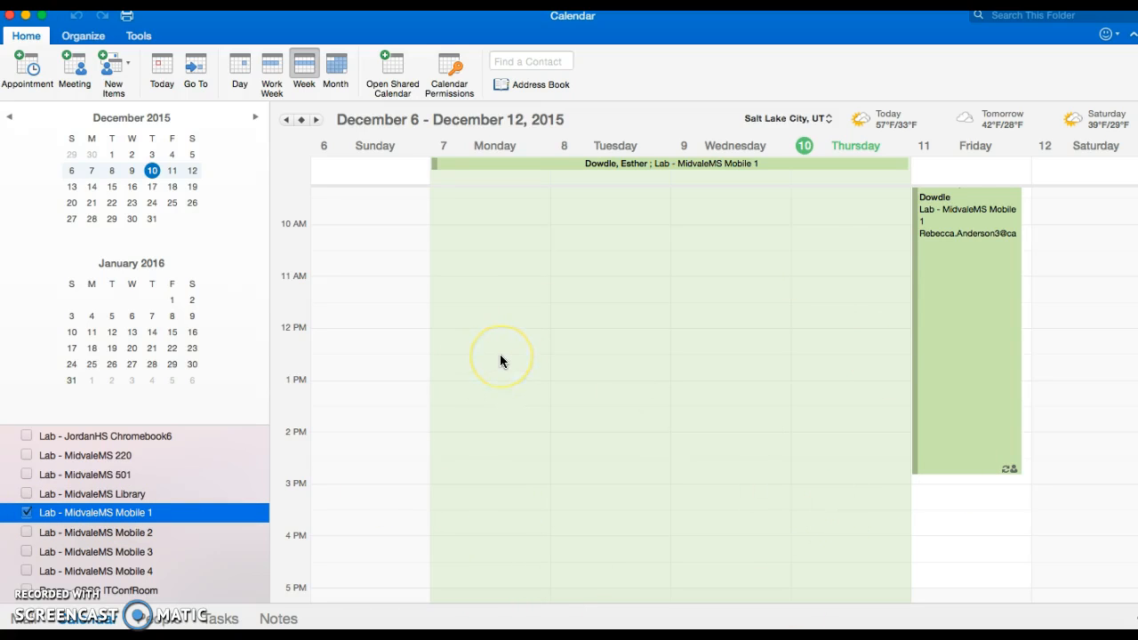
Open and discard a blank appointment, and compare the lab calendar in the day, work week, month and week views
double_click(335, 285)
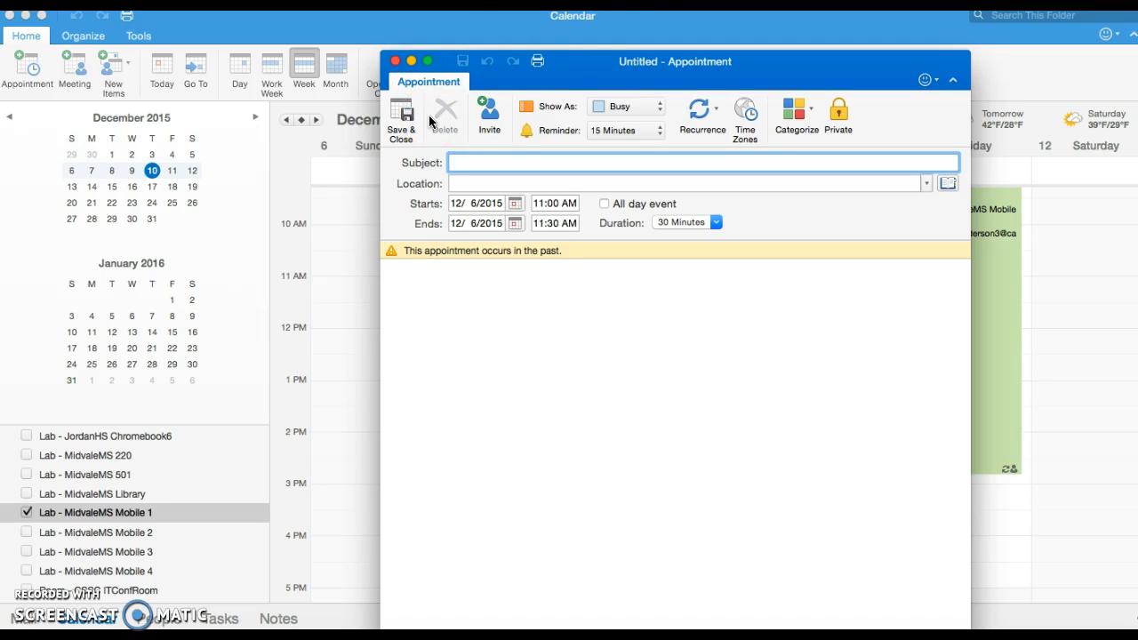
left_click(395, 60)
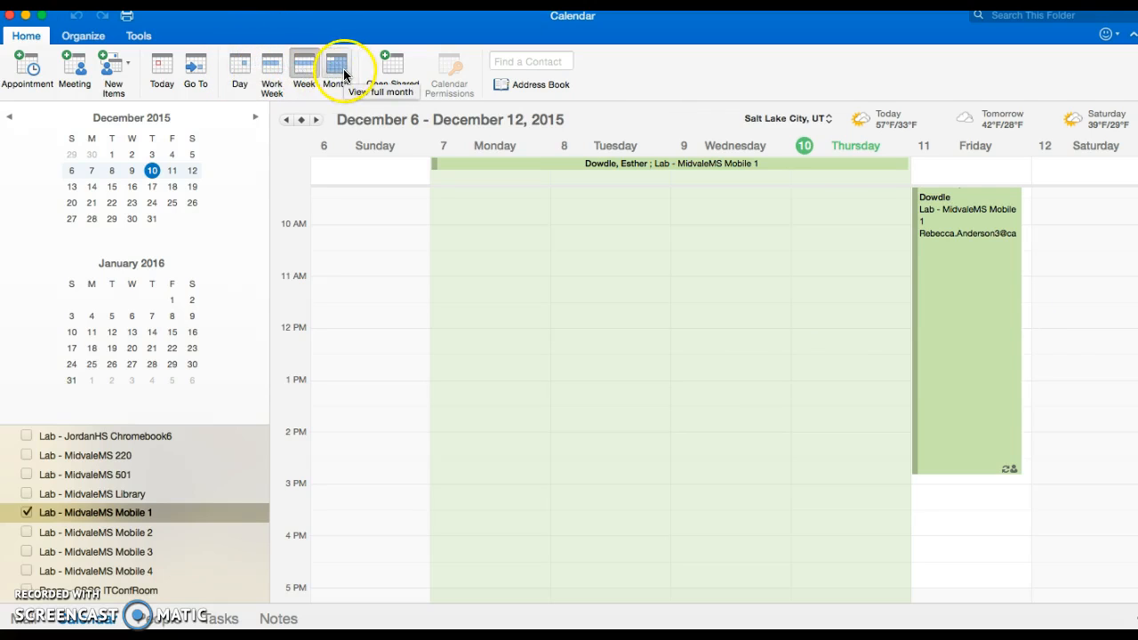
left_click(240, 69)
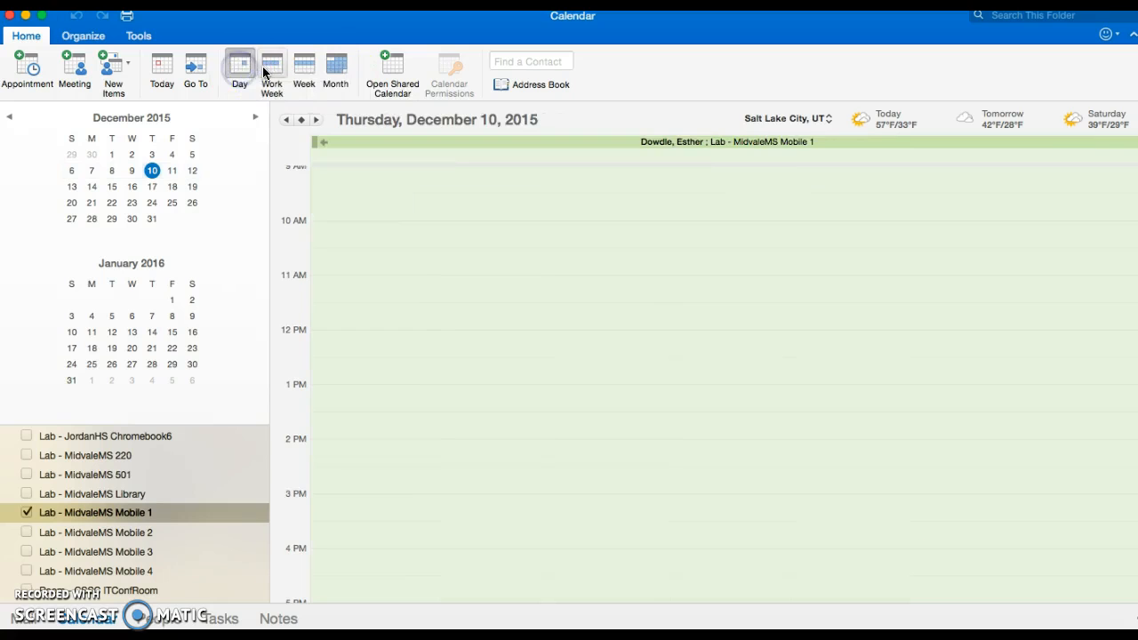
left_click(273, 67)
left_click(308, 65)
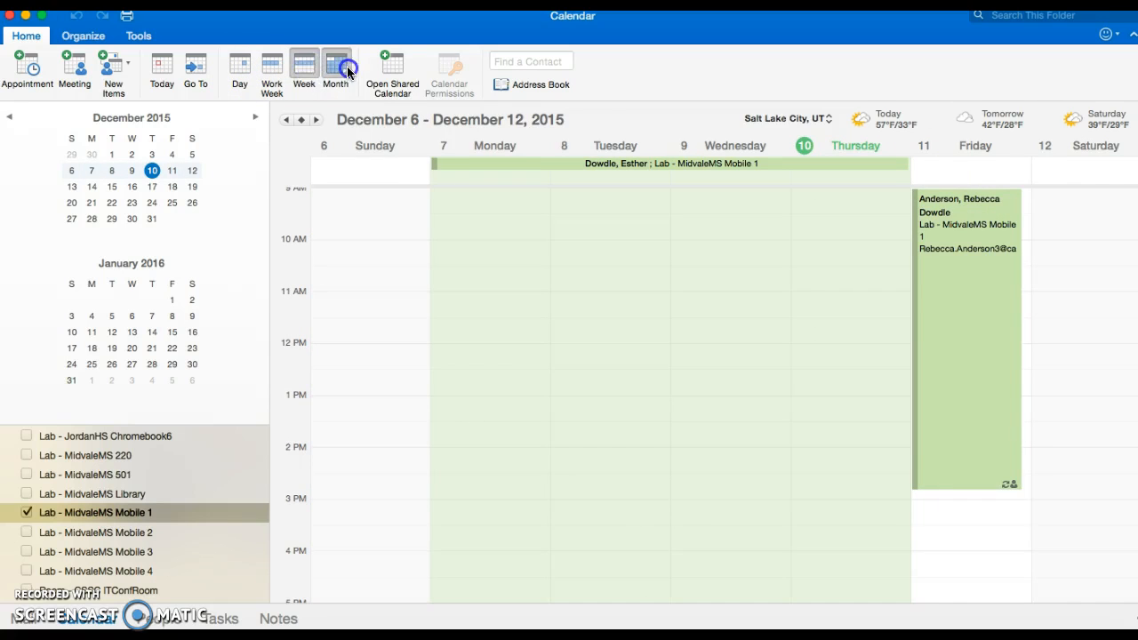
left_click(335, 71)
left_click(302, 71)
scroll(1069, 205, "up", 2)
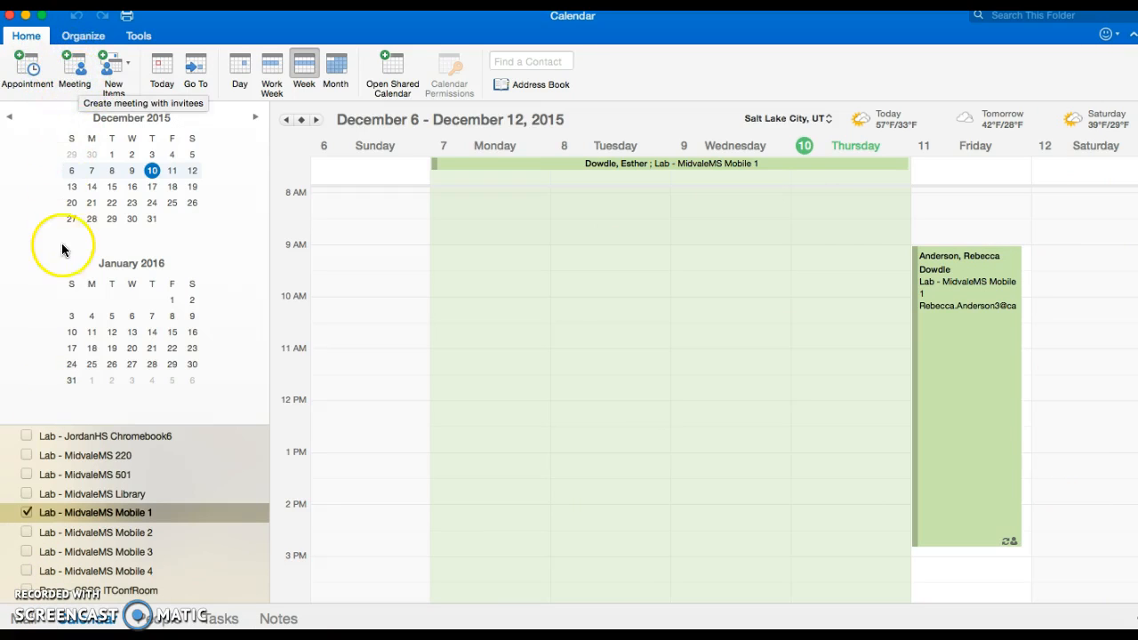
Hide the Lab - MidvaleMS Mobile 1 calendar and show the personal Canyonsdistrict calendar instead
left_click(27, 514)
scroll(29, 516, "up", 10)
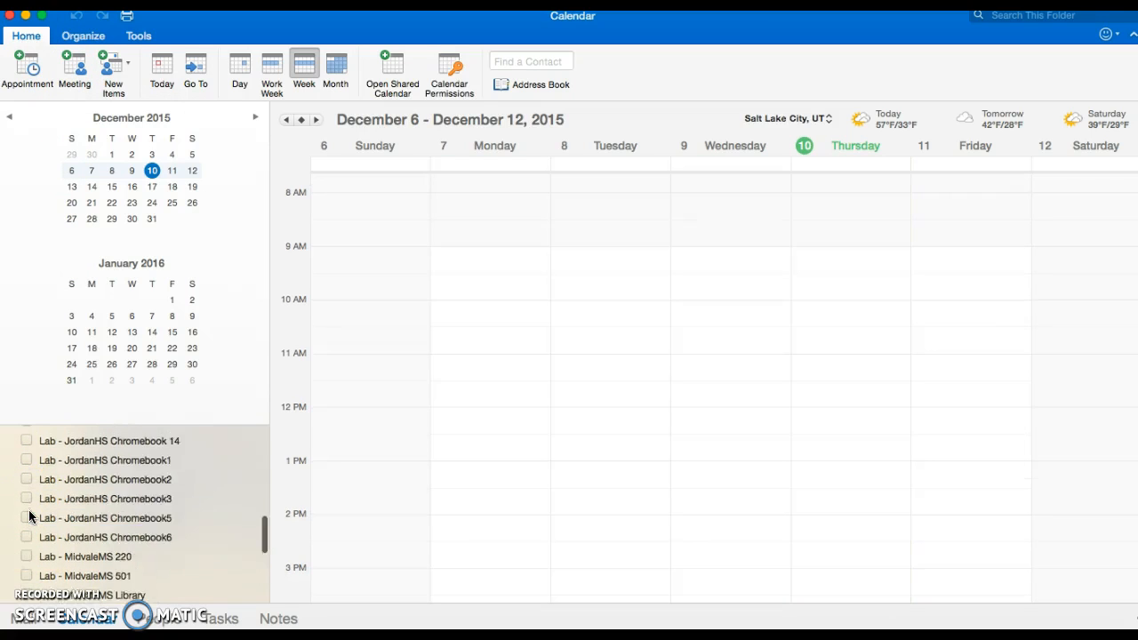
scroll(29, 515, "up", 5)
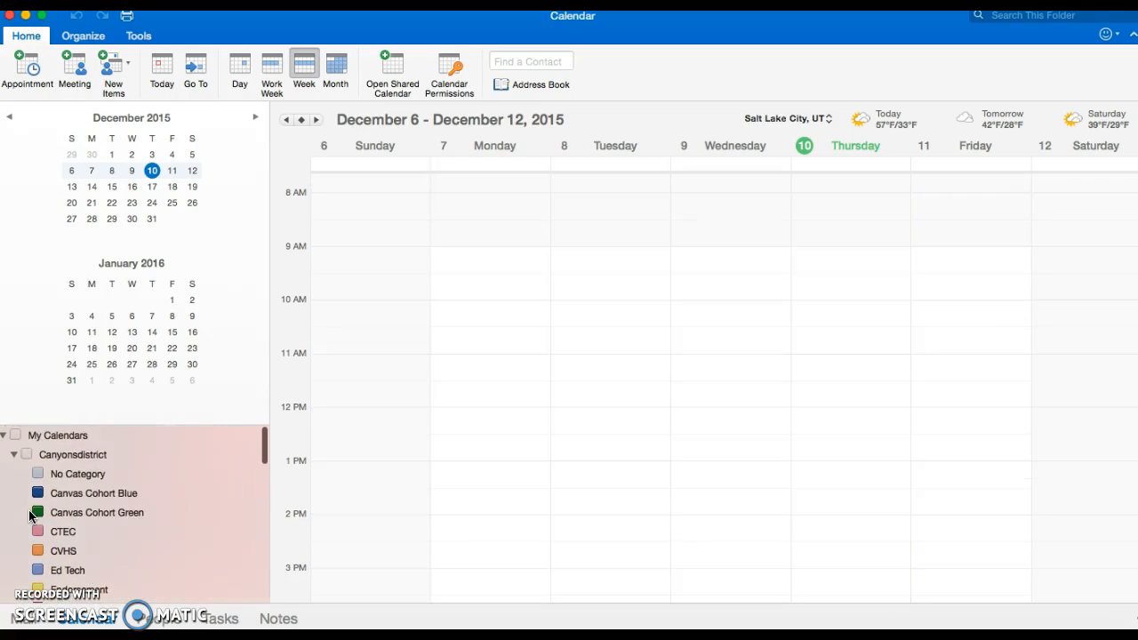
left_click(47, 455)
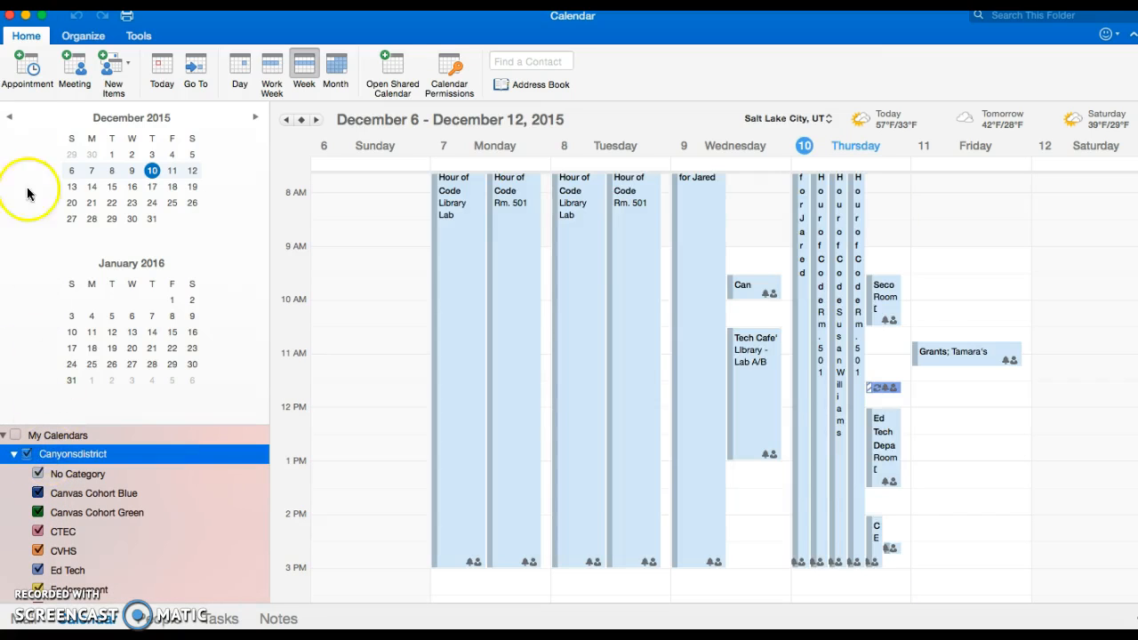
Start a new meeting invitation, close the duplicate meeting window and keep the personal Canyonsdistrict account as the sender
left_click(75, 66)
left_click(74, 67)
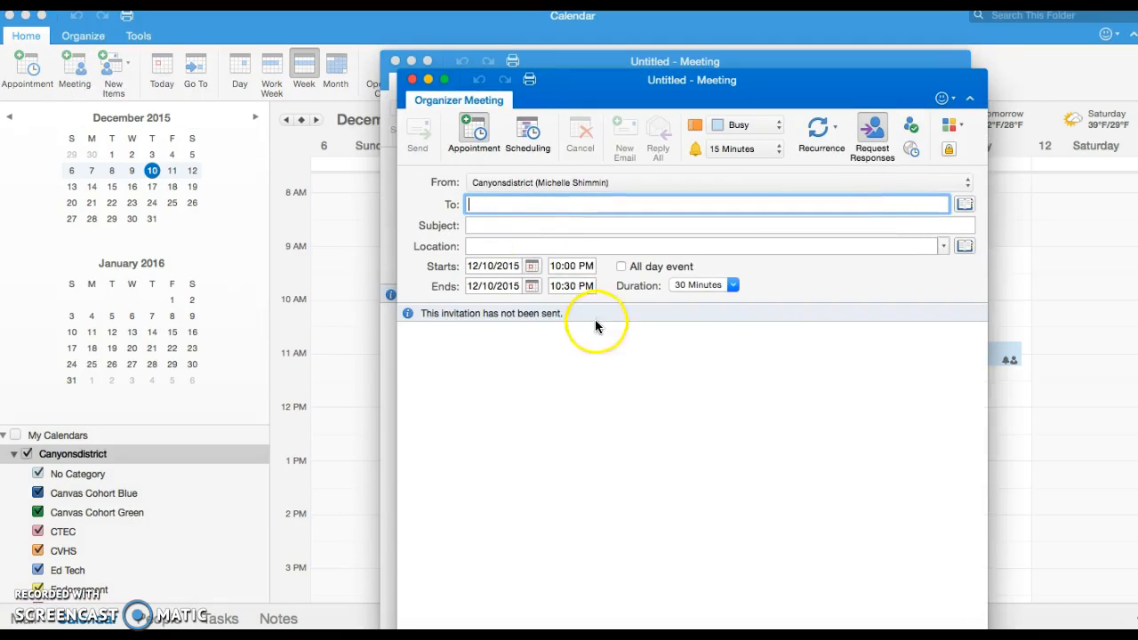
left_click(411, 82)
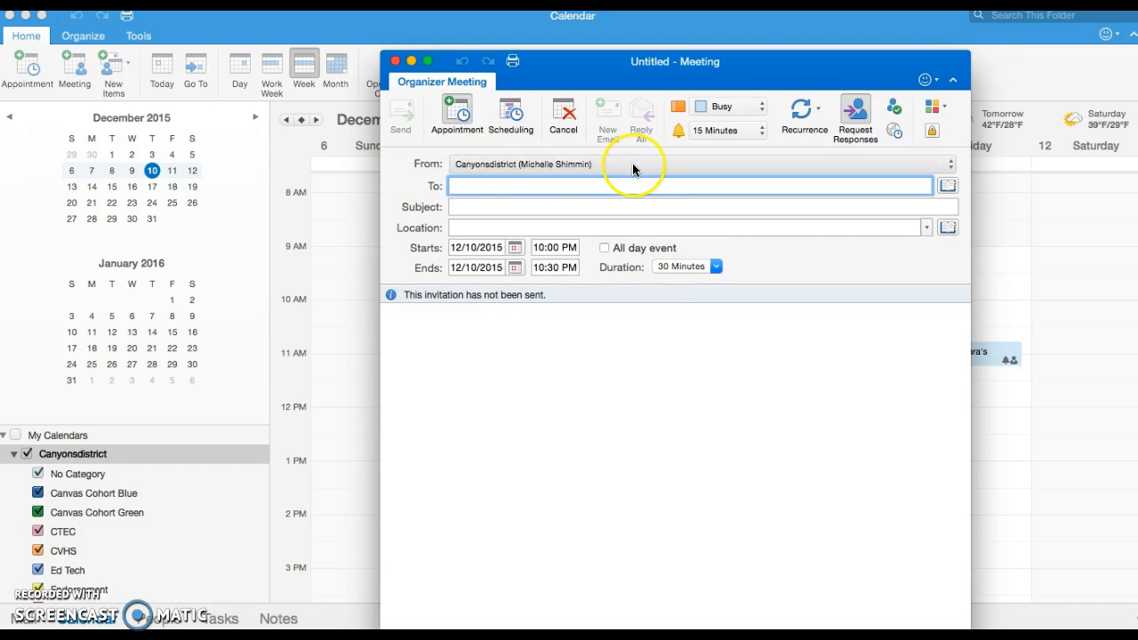
left_click(950, 163)
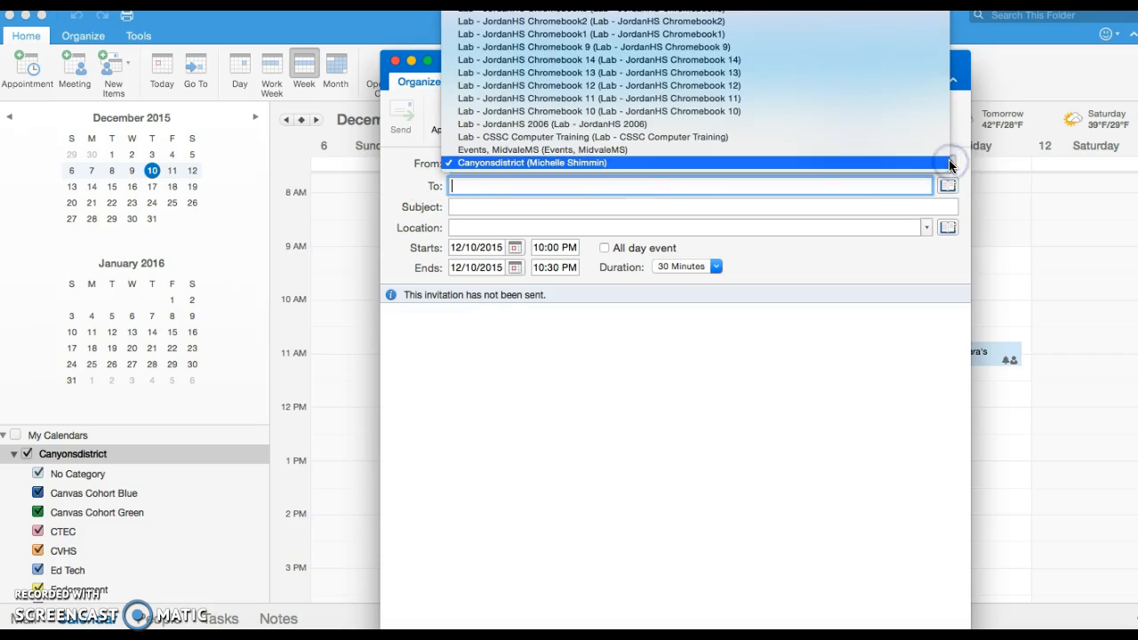
left_click(949, 163)
left_click(949, 164)
left_click(901, 162)
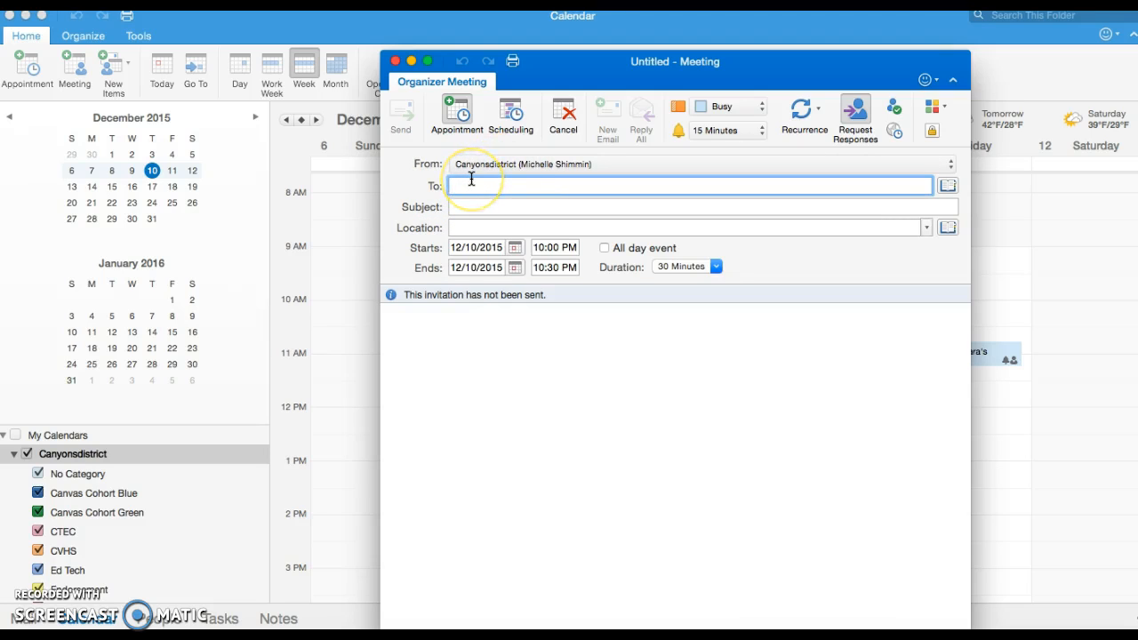
Invite Lab - MidvaleMS Mobile 1 to the meeting as its recipient
type("Lab")
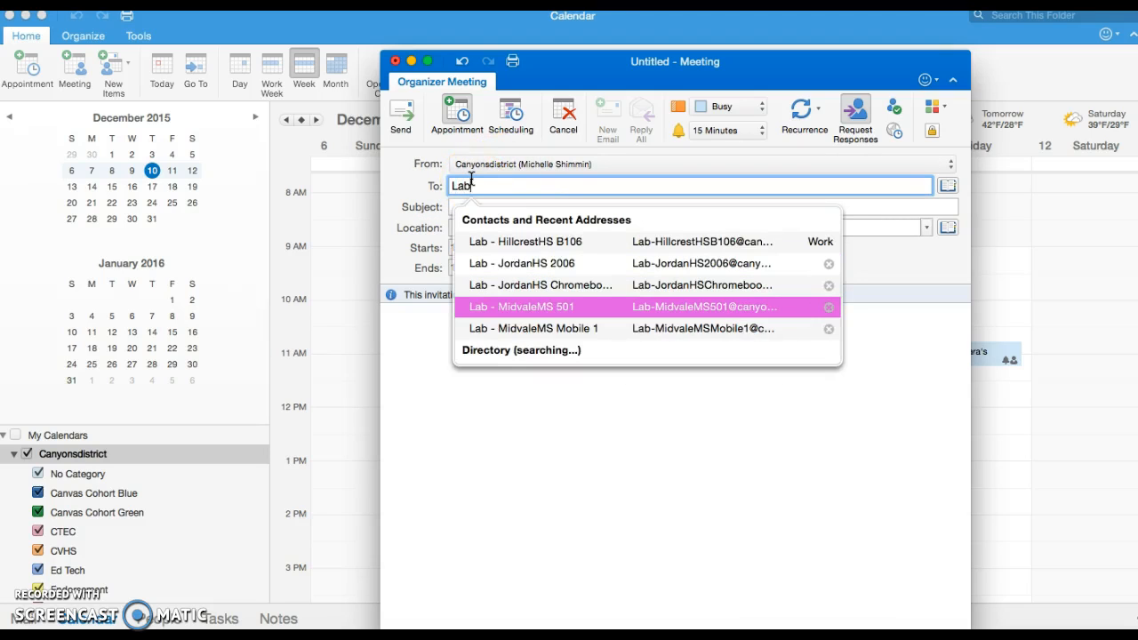
type(" - Mi")
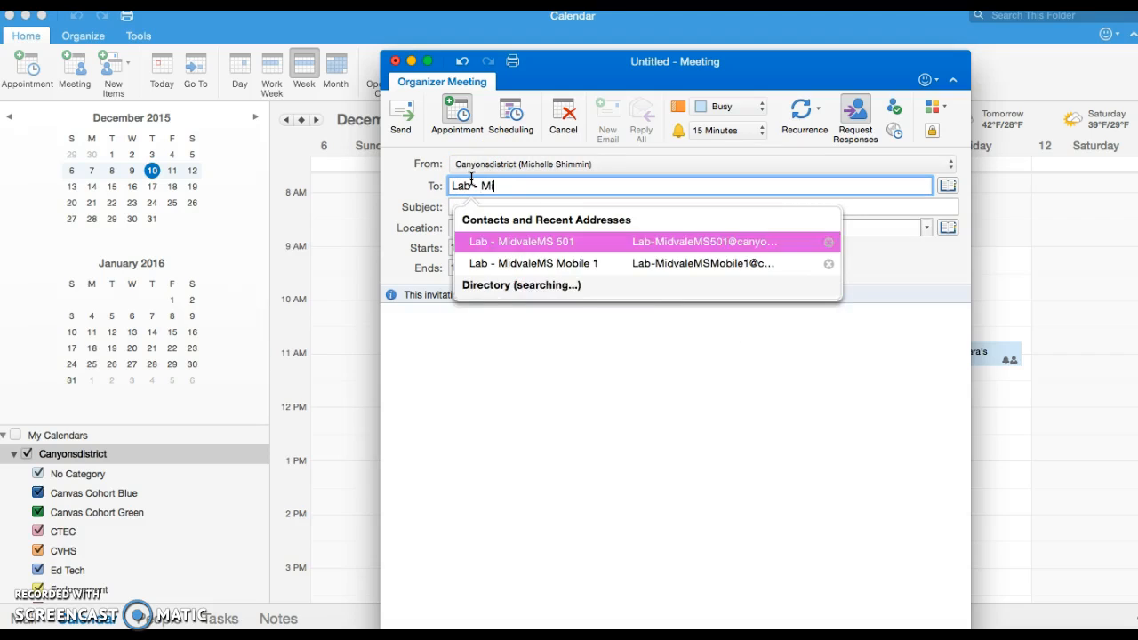
type("dvaleMS")
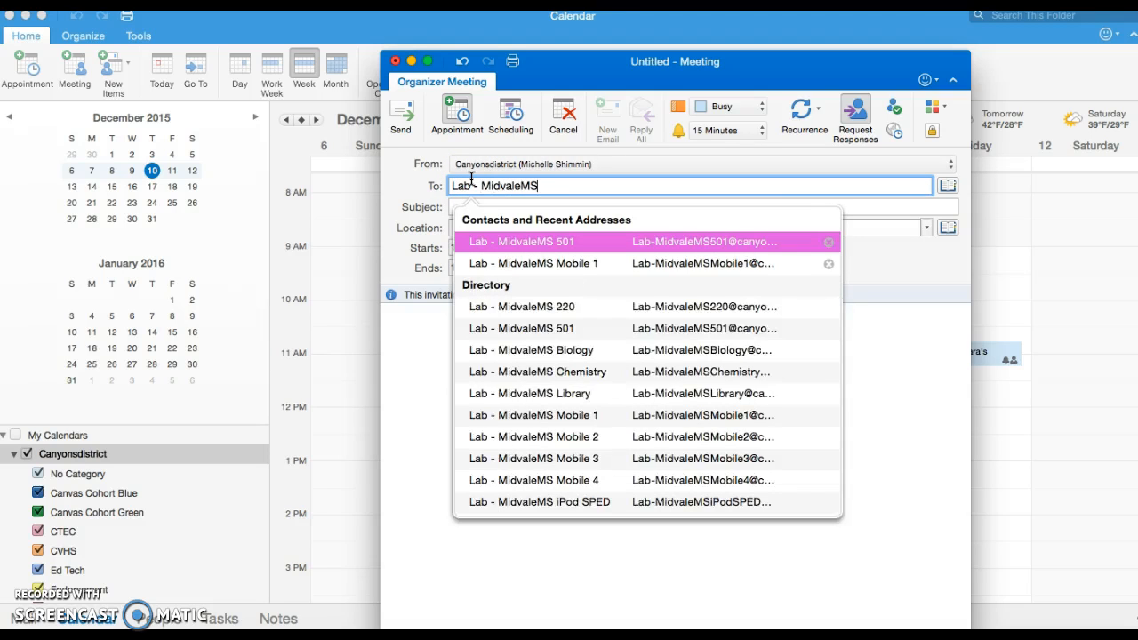
left_click(534, 263)
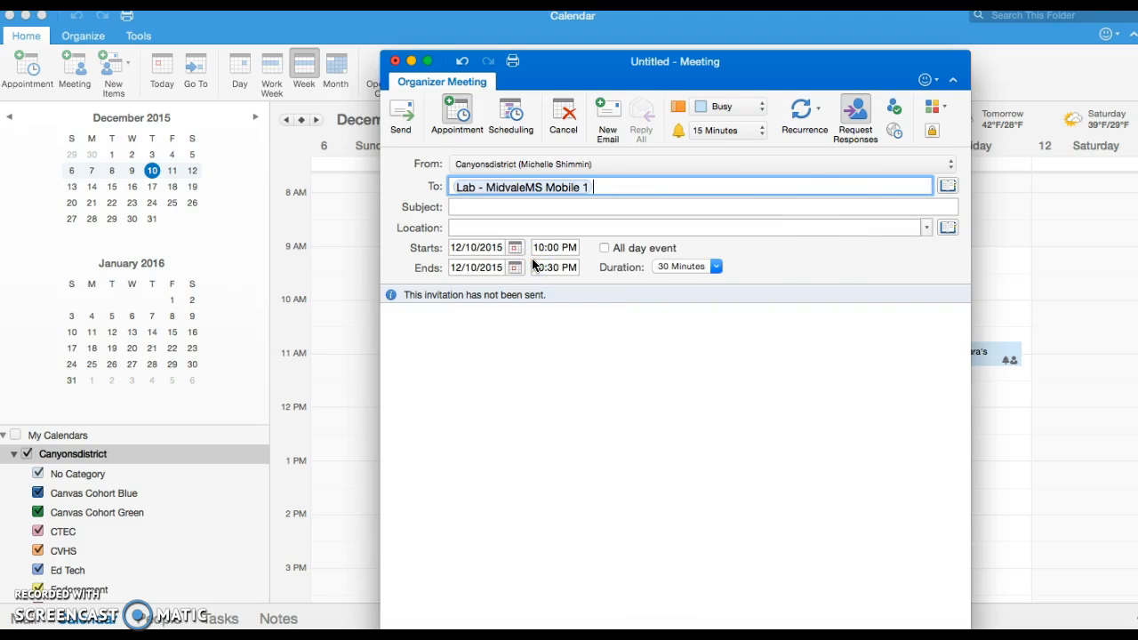
Set the meeting subject to the teacher's surname followed by "- 35" and the location to Rm. 100
left_click(526, 206)
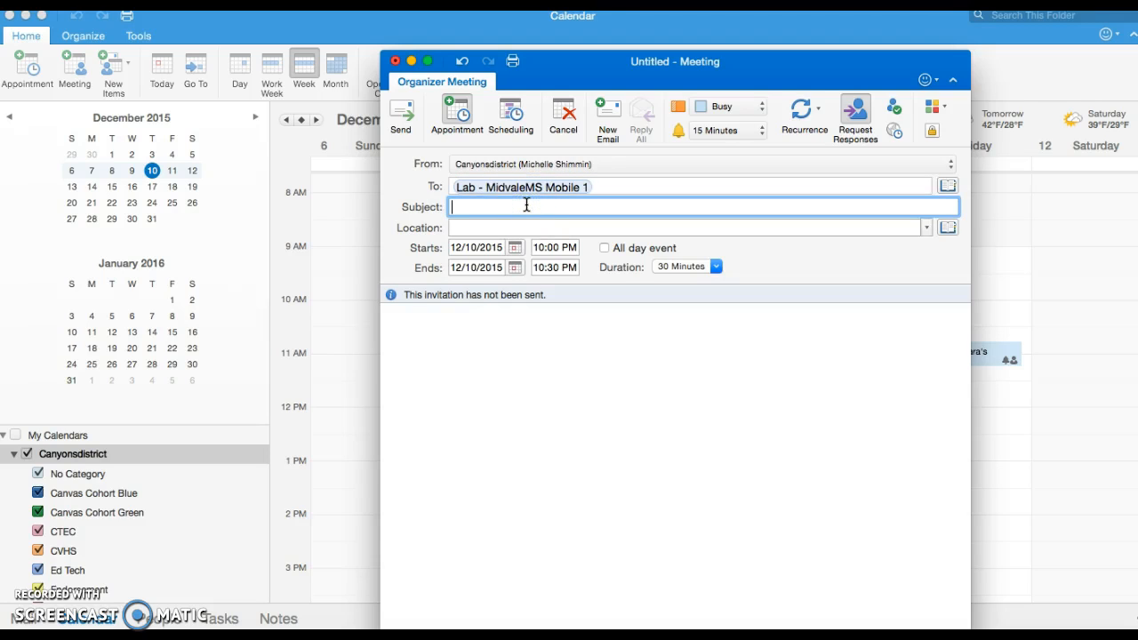
type("Shimmin - 35")
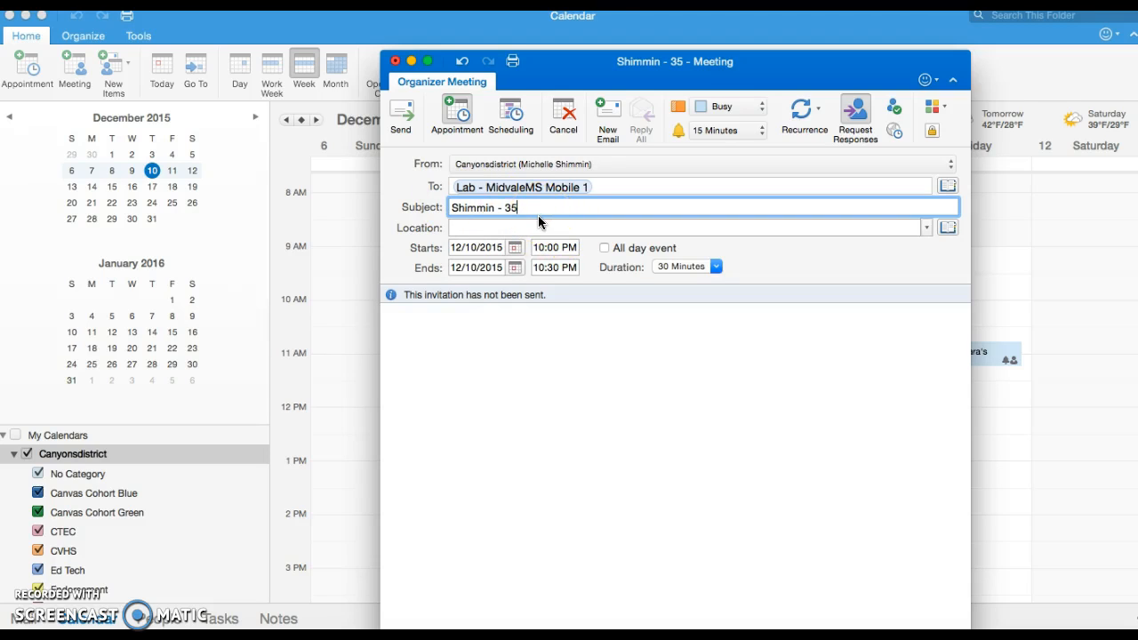
left_click(534, 227)
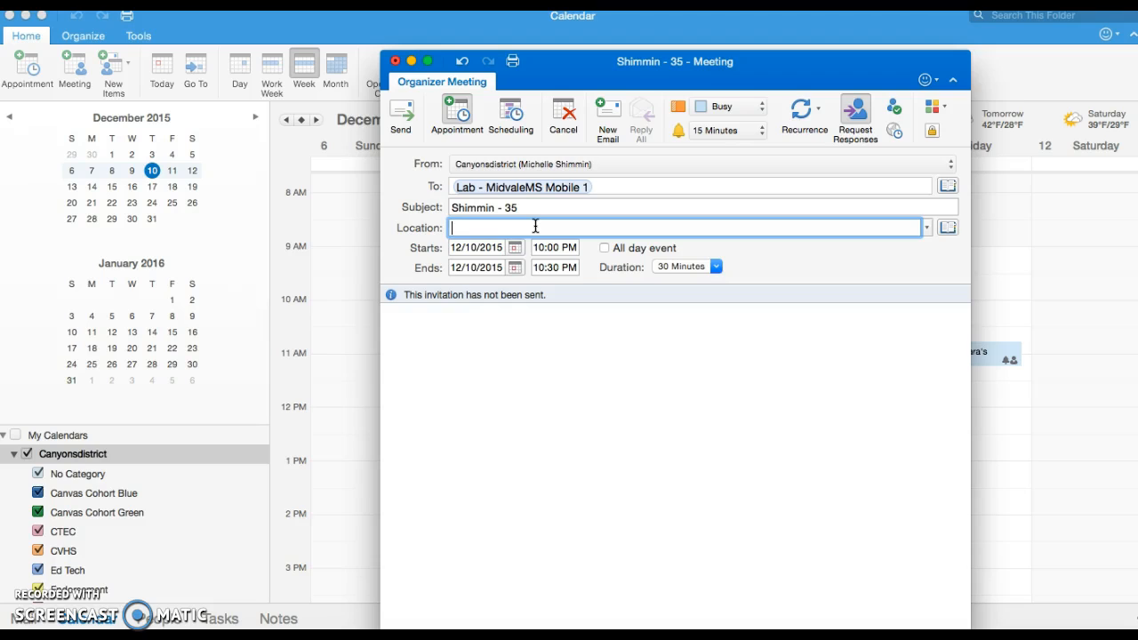
type("Rm. ")
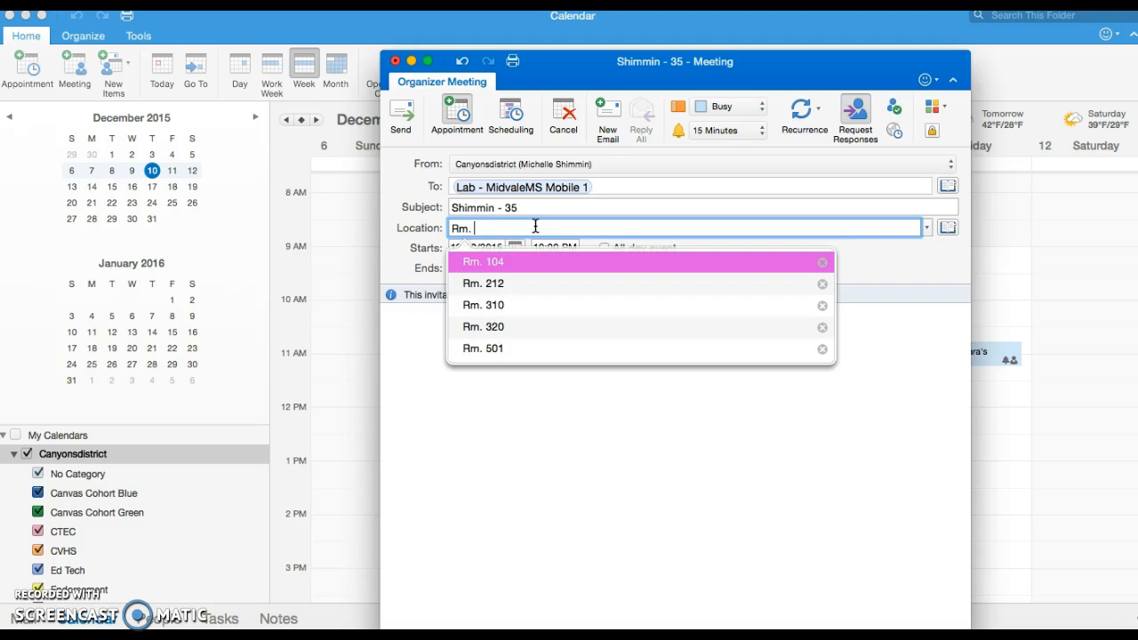
type("100")
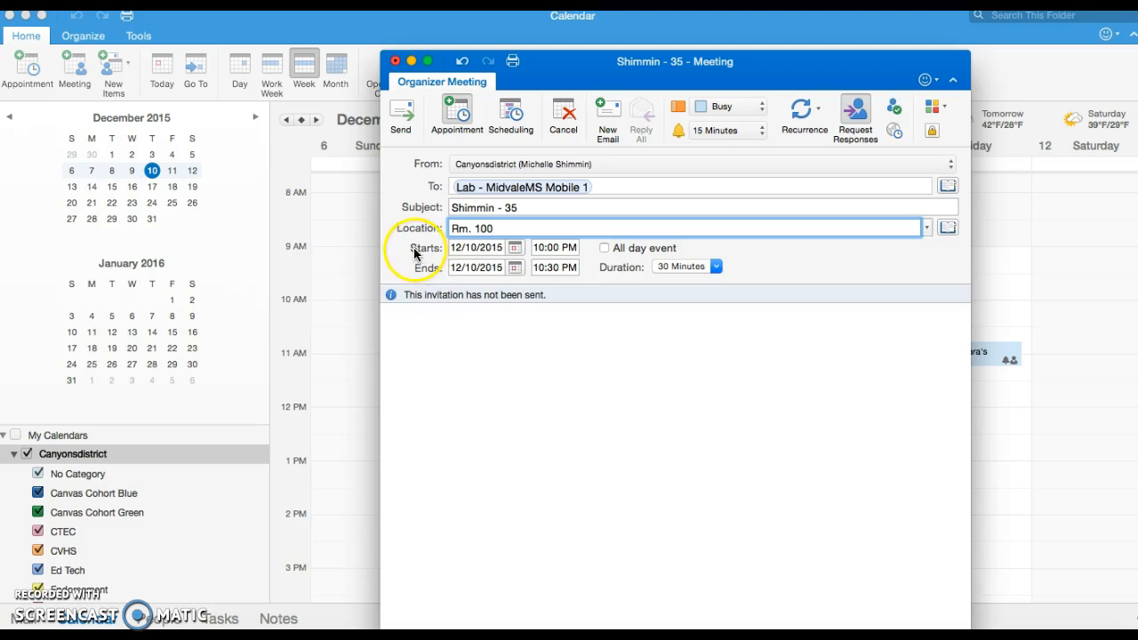
Schedule the meeting for 12/12/2015 from 9:00 AM to 11:30 AM and send the invitation
left_click(513, 249)
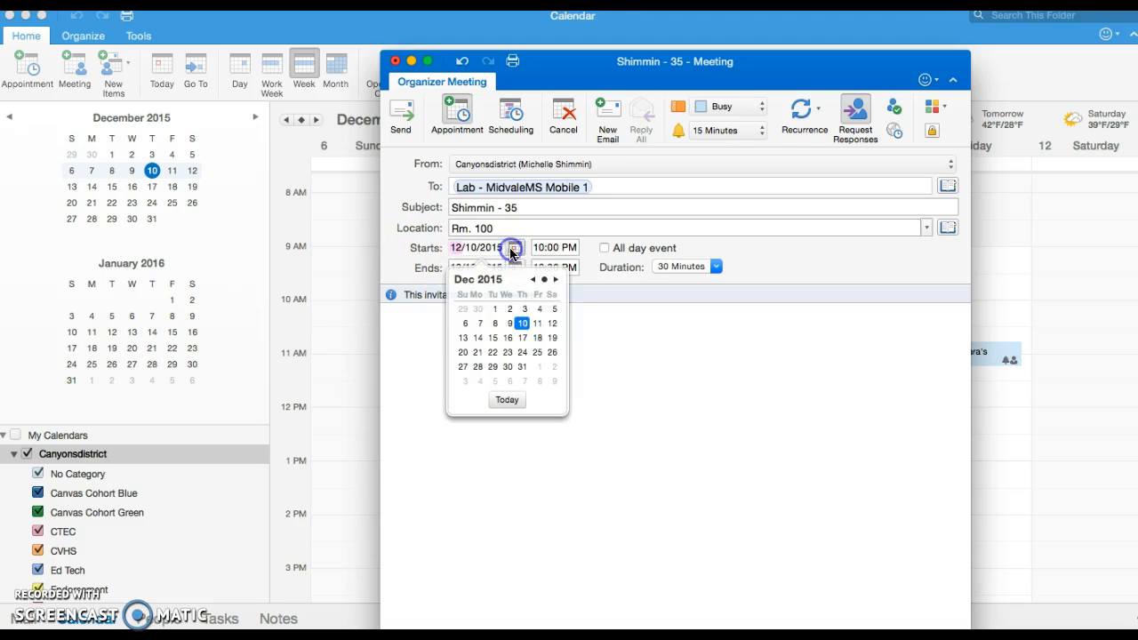
left_click(553, 324)
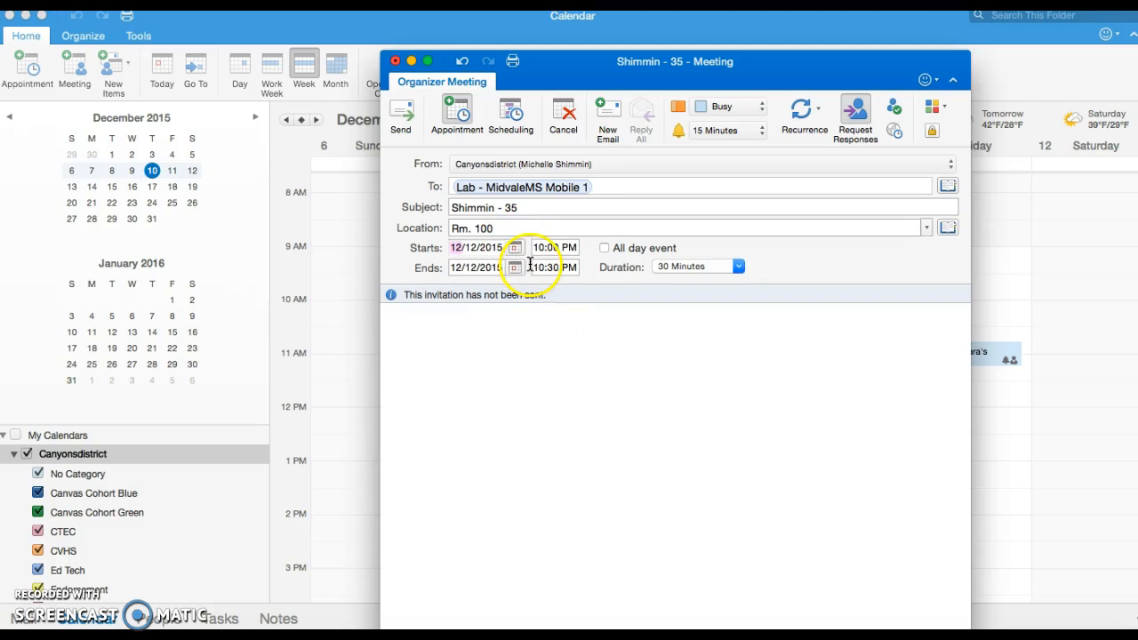
left_click(612, 253)
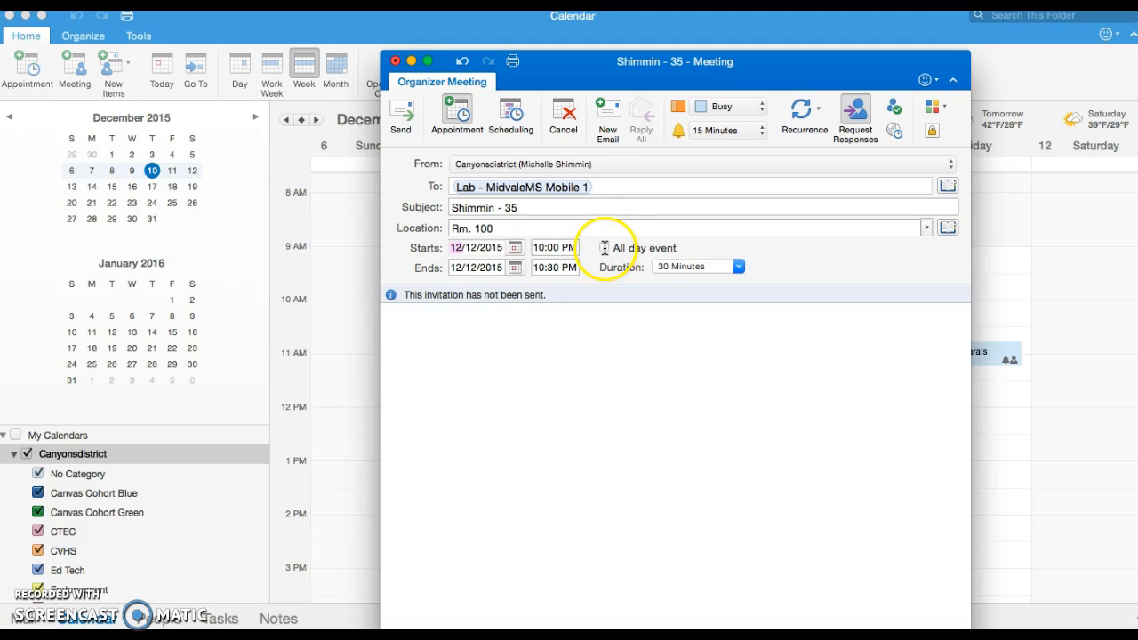
left_click(541, 249)
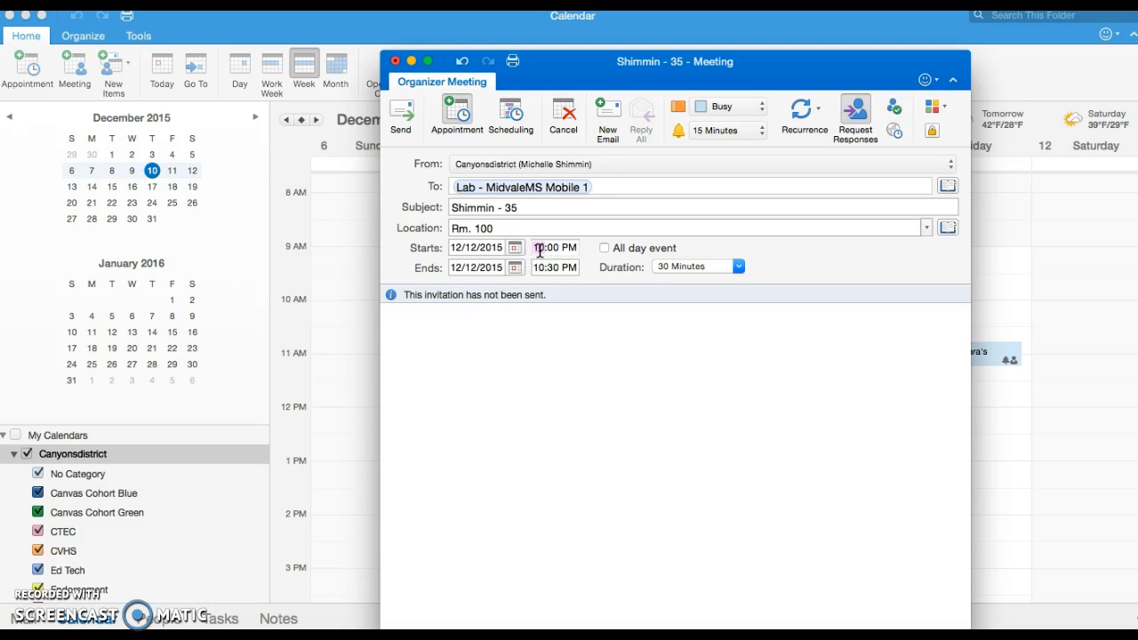
type("9")
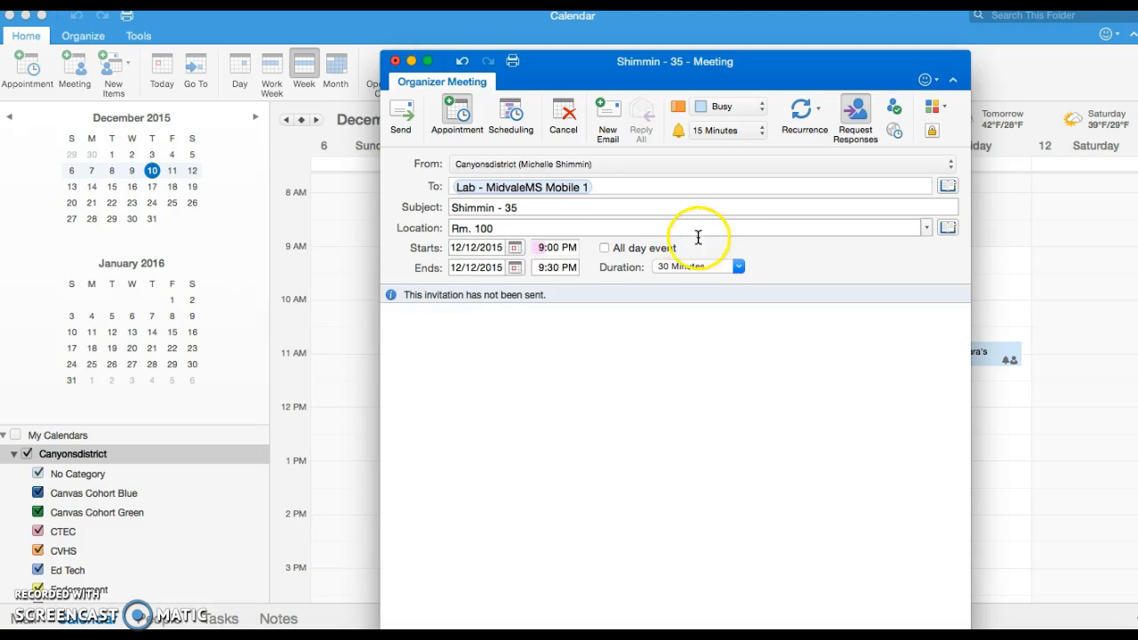
left_click(567, 246)
type("a")
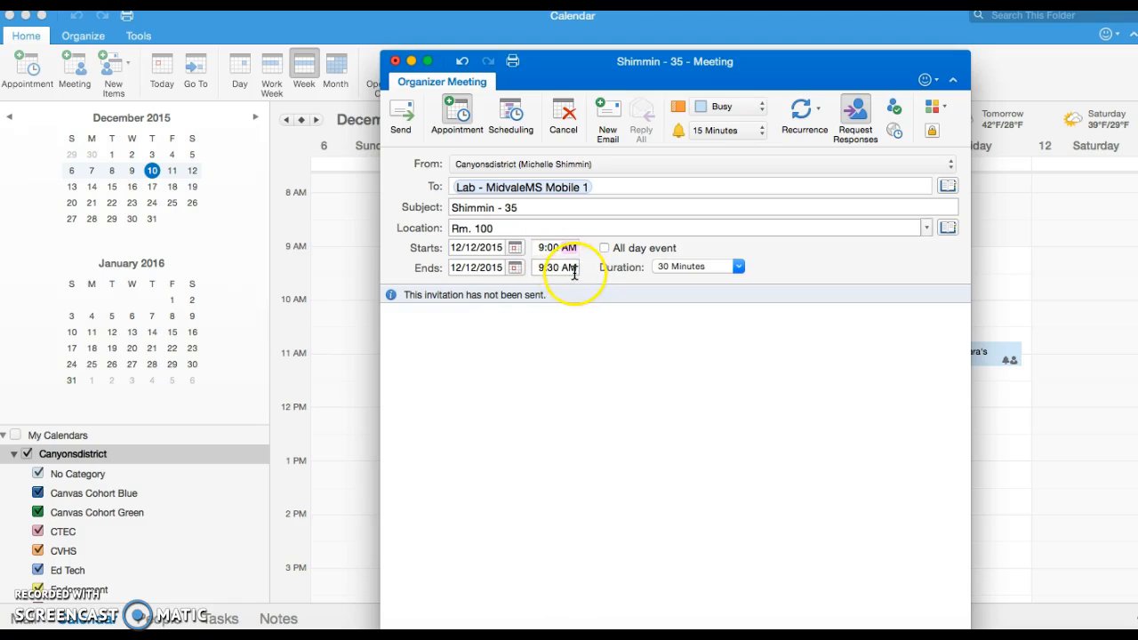
left_click(541, 268)
type("11")
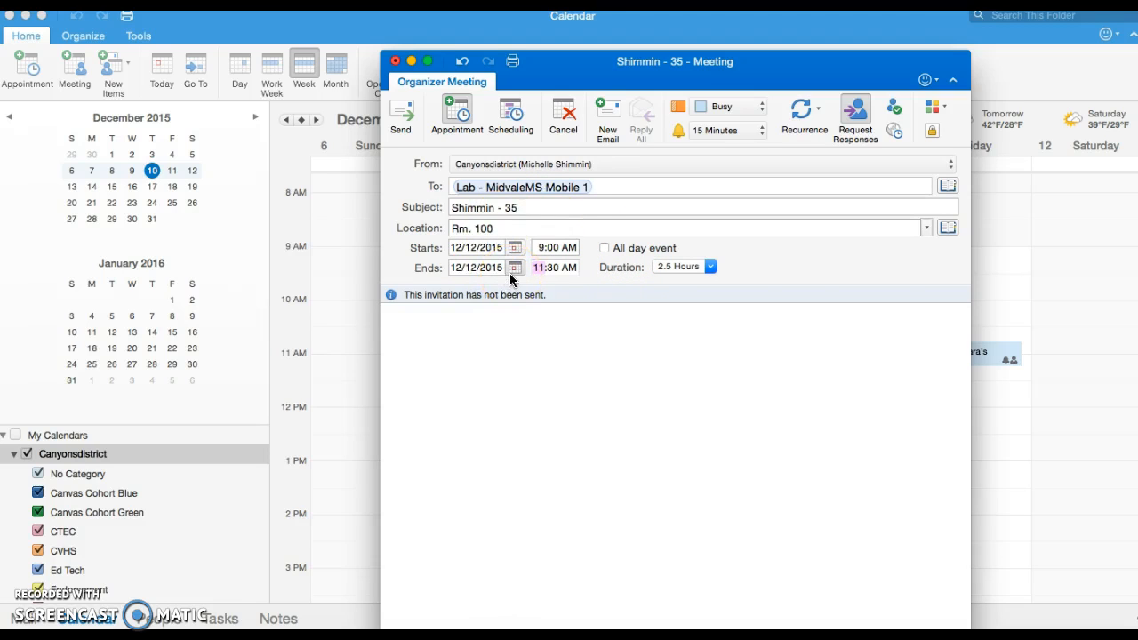
left_click(397, 124)
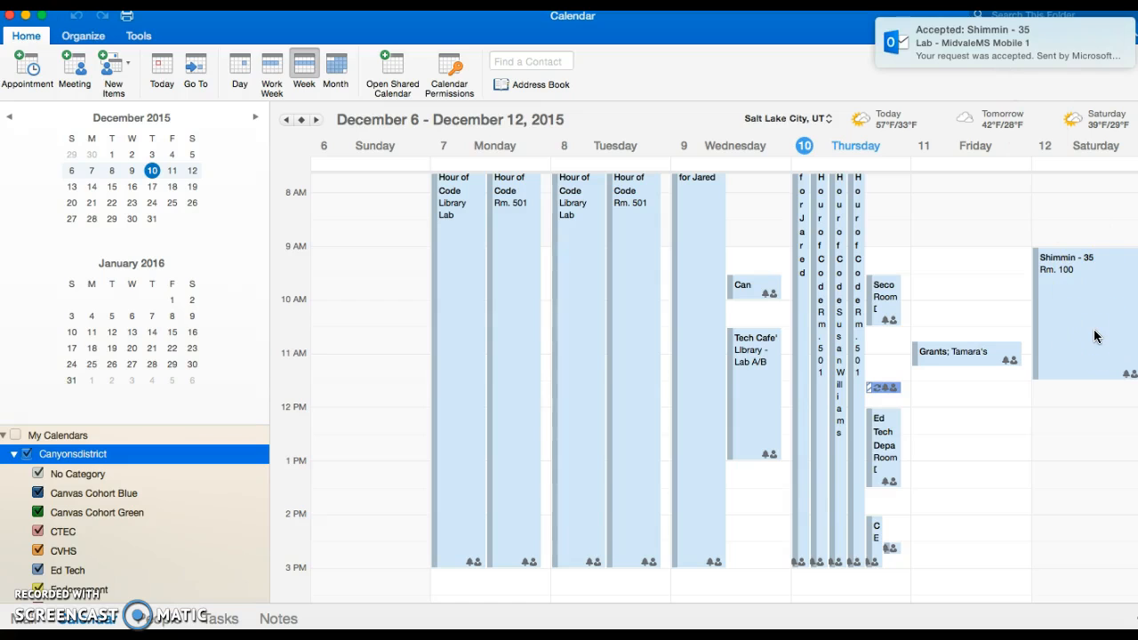
Hide the personal Canyonsdistrict calendar, show Lab - MidvaleMS Mobile 1 instead and check its Friday and Saturday bookings
left_click(29, 456)
scroll(86, 494, "down", 10)
scroll(86, 494, "down", 3)
left_click(28, 504)
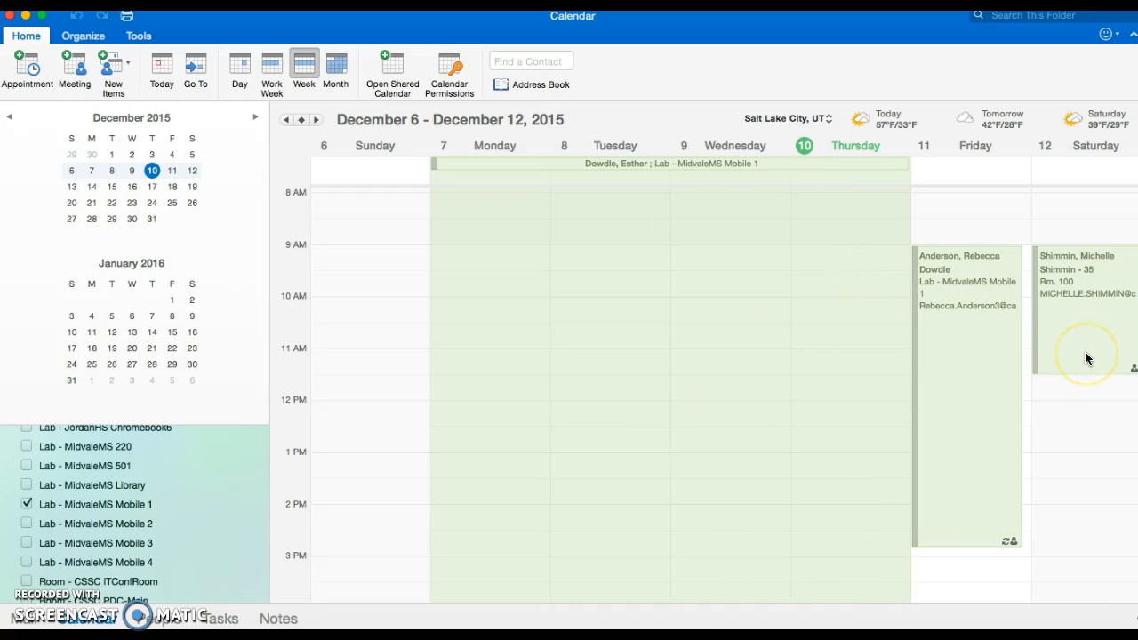
mouse_move(1085, 358)
mouse_move(1069, 316)
mouse_move(1084, 354)
mouse_move(963, 443)
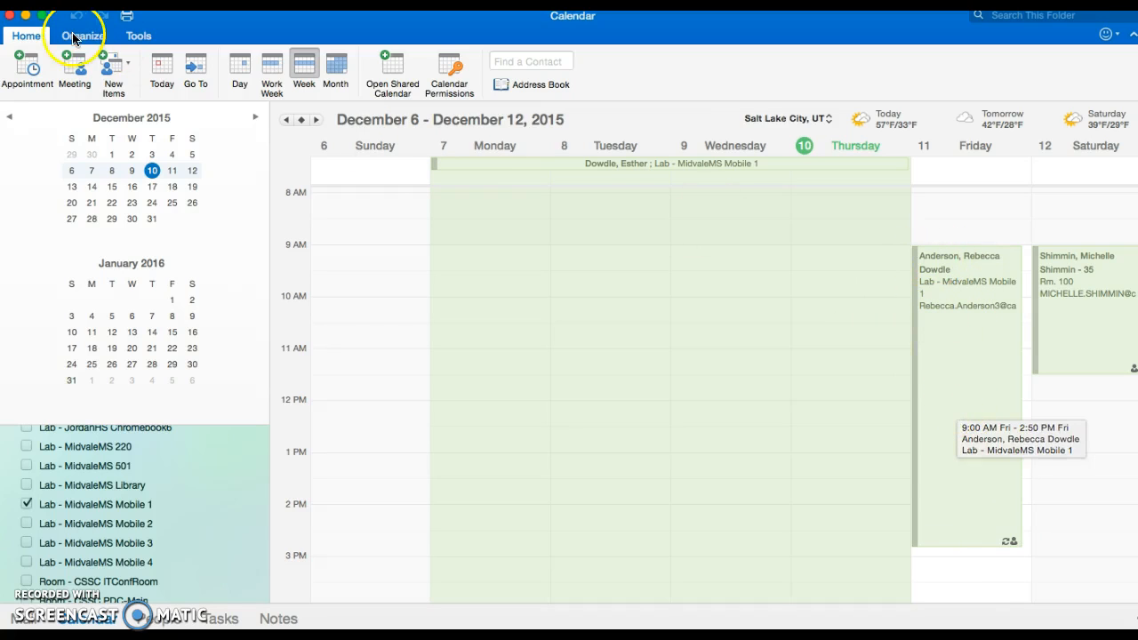
Start a second meeting invitation, close the duplicate window and invite Lab - MidvaleMS Mobile 1
left_click(75, 67)
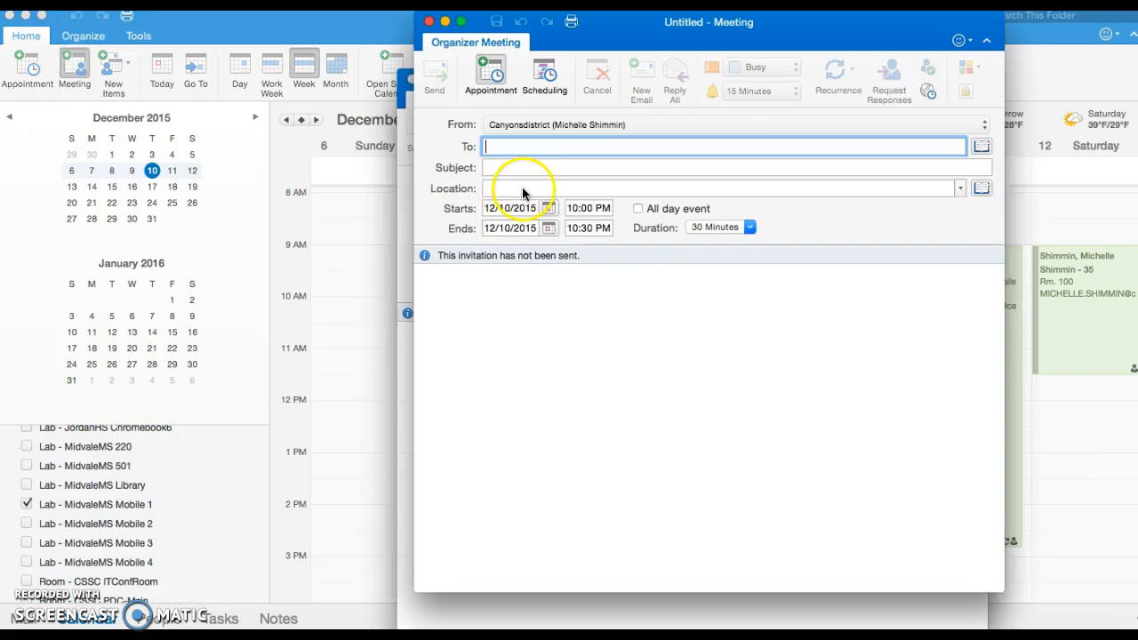
left_click(430, 22)
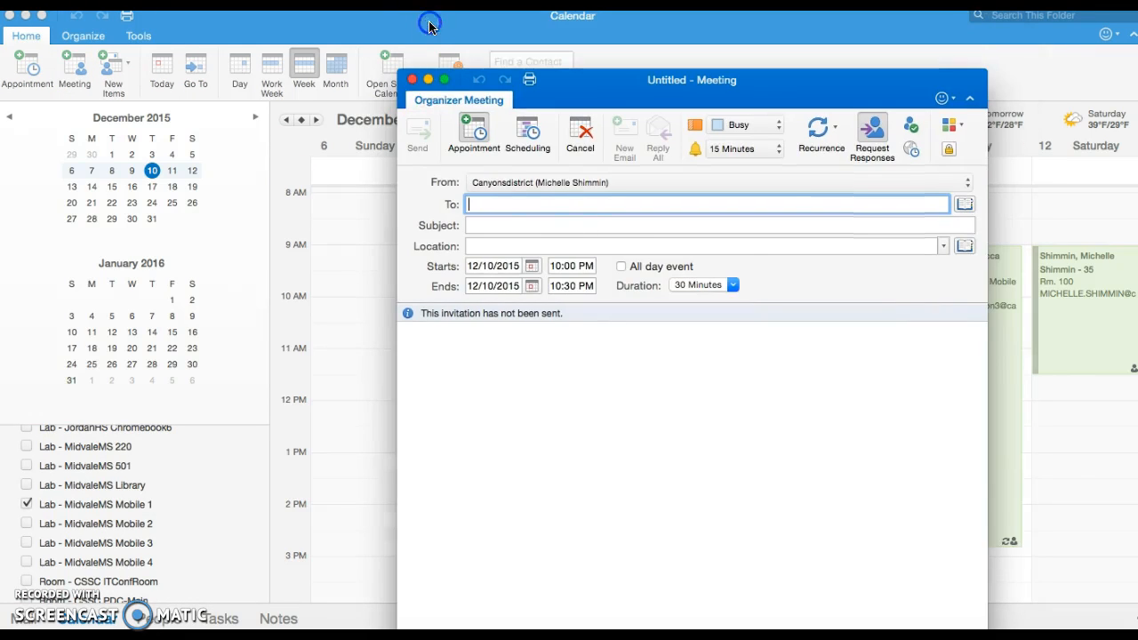
type("Lab")
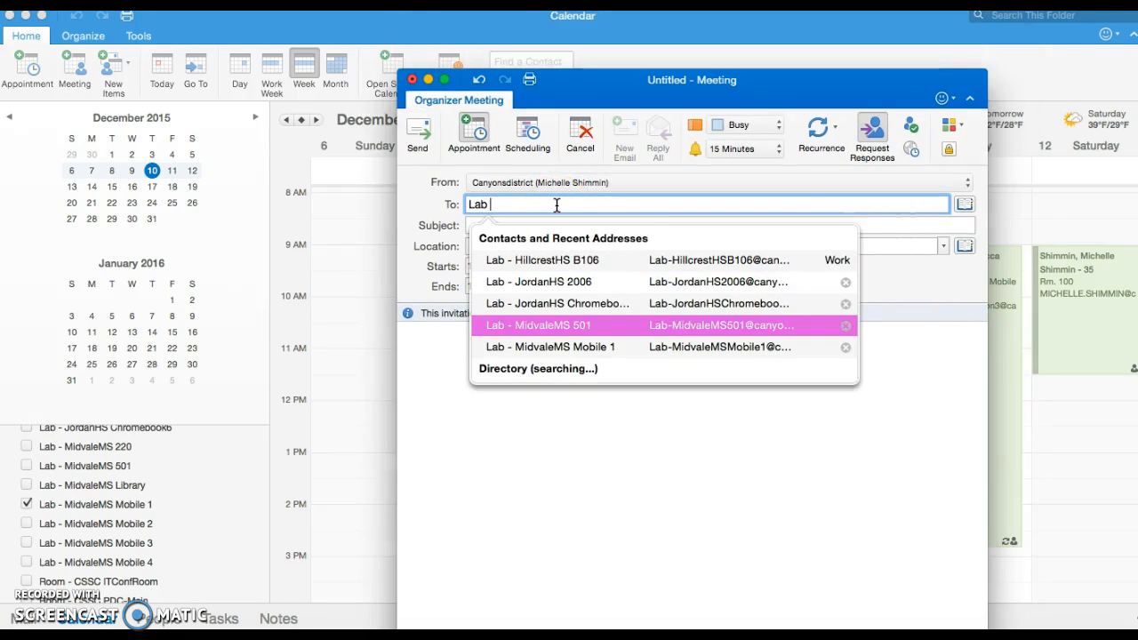
left_click(569, 347)
Give the second invitation the teacher's surname and "- 35" as subject and Rm. 100 as location
left_click(529, 230)
type("Shimmin - 35")
left_click(520, 242)
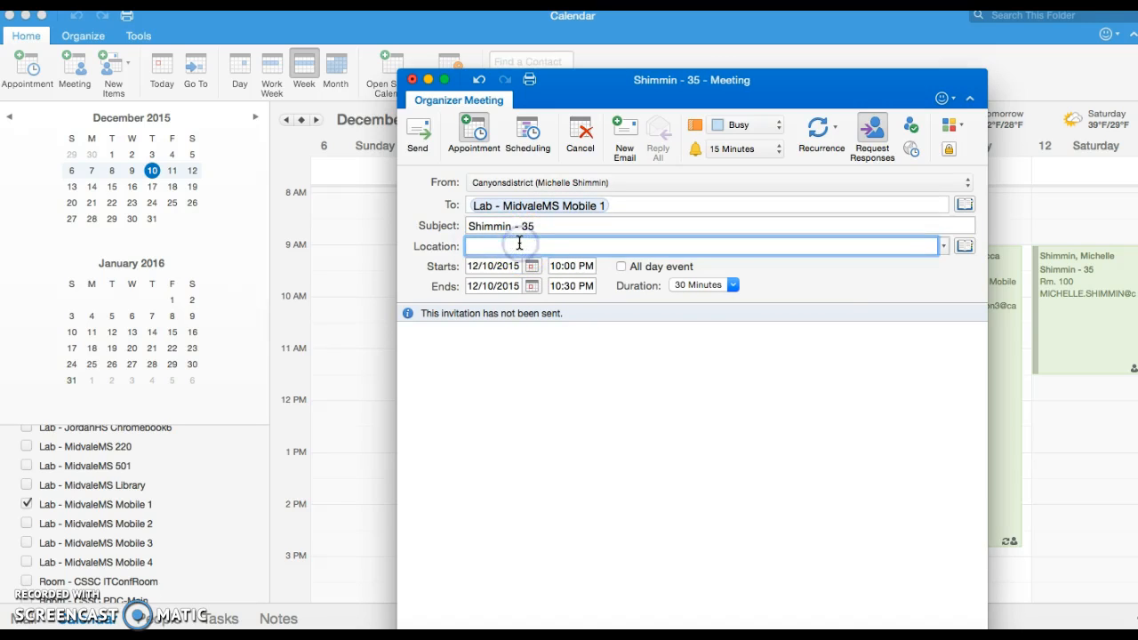
type("Rm. 100")
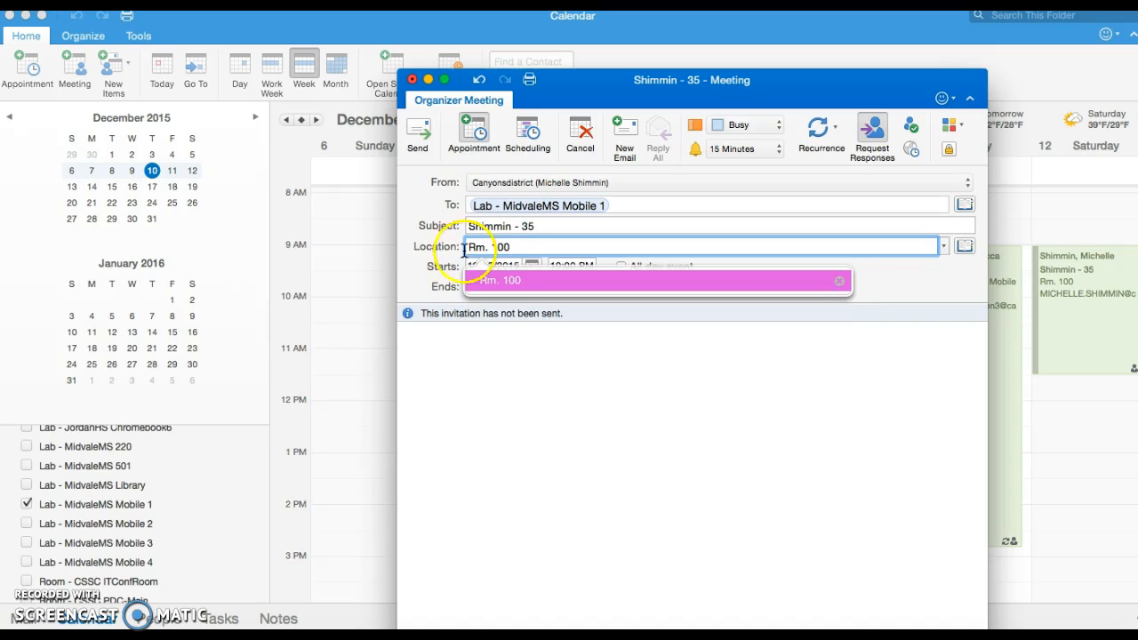
left_click(416, 271)
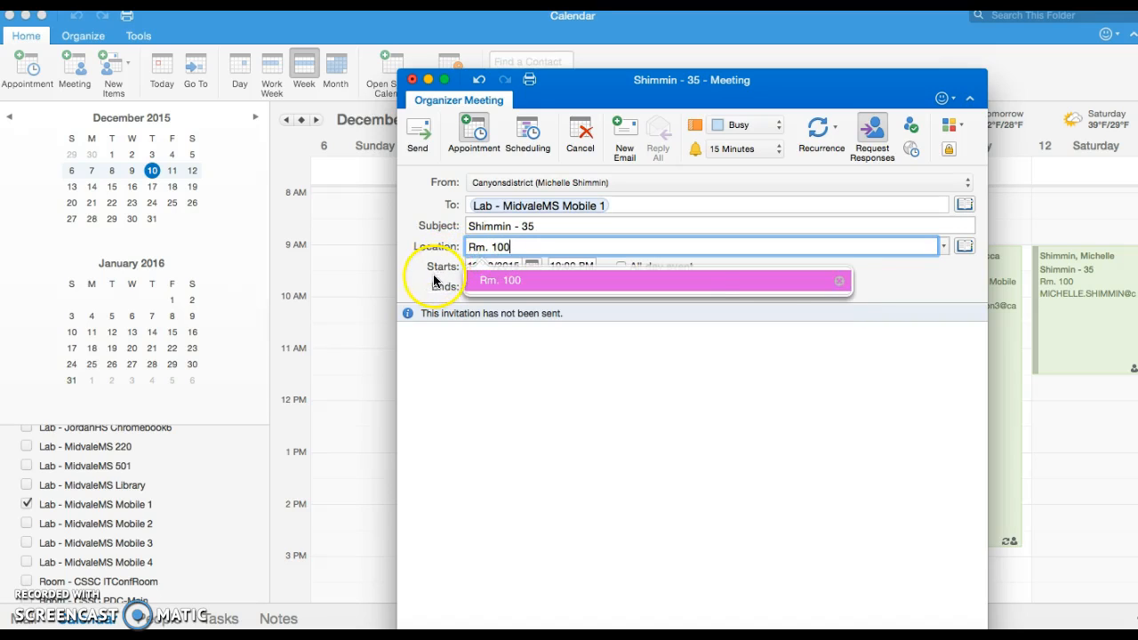
Schedule the second meeting for 12/11/2015 from 9:00 AM to 10:30 AM and send the invitation
left_click(530, 266)
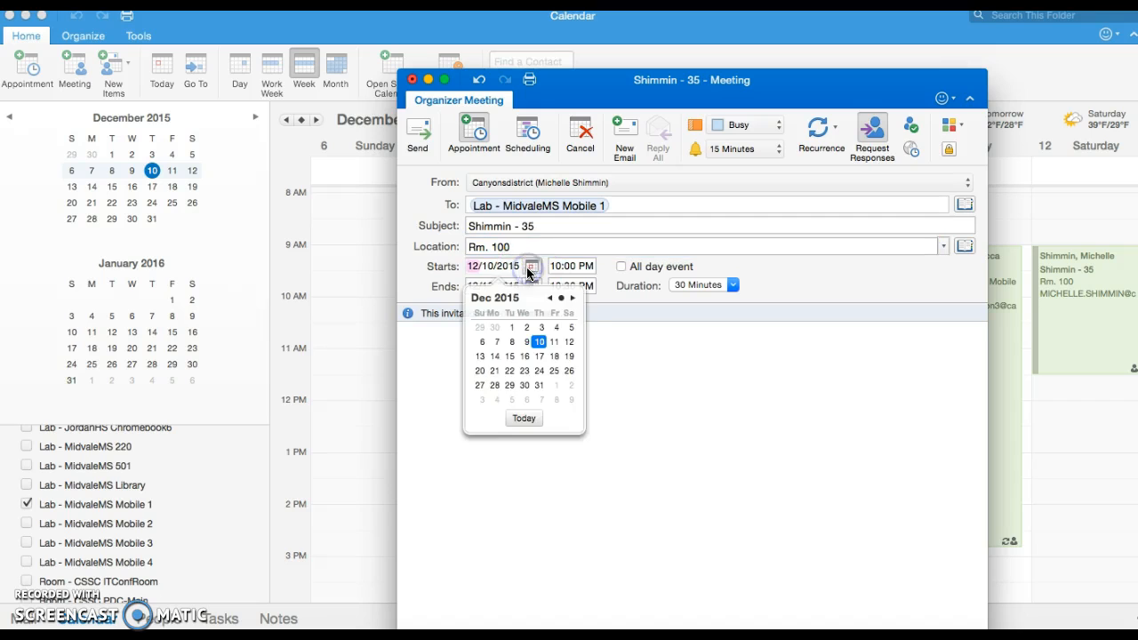
left_click(551, 345)
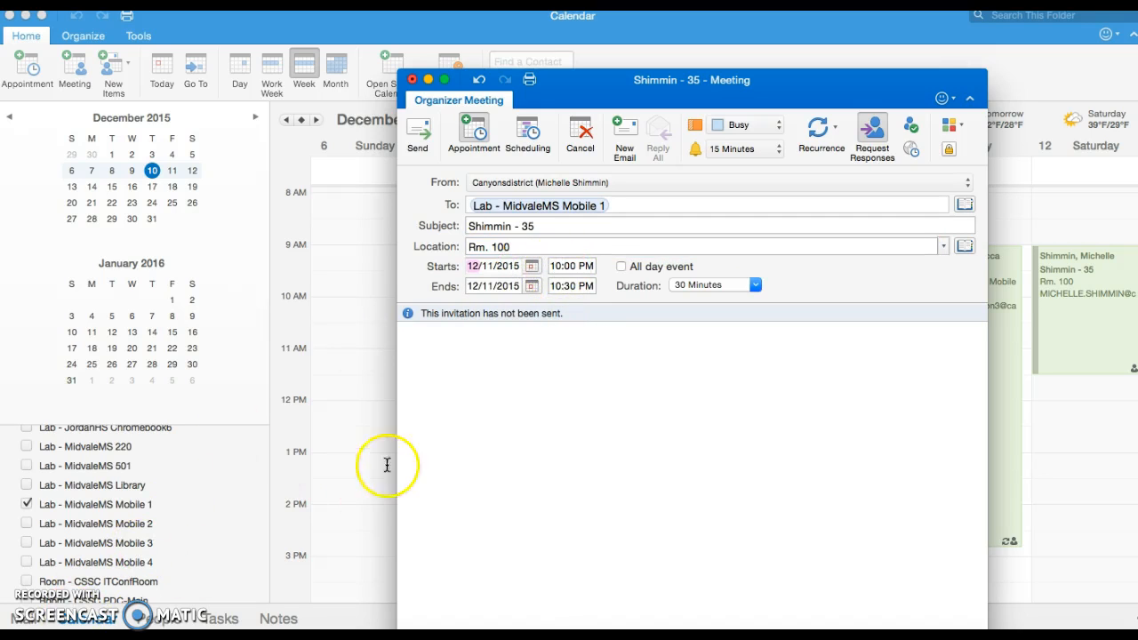
left_click(560, 269)
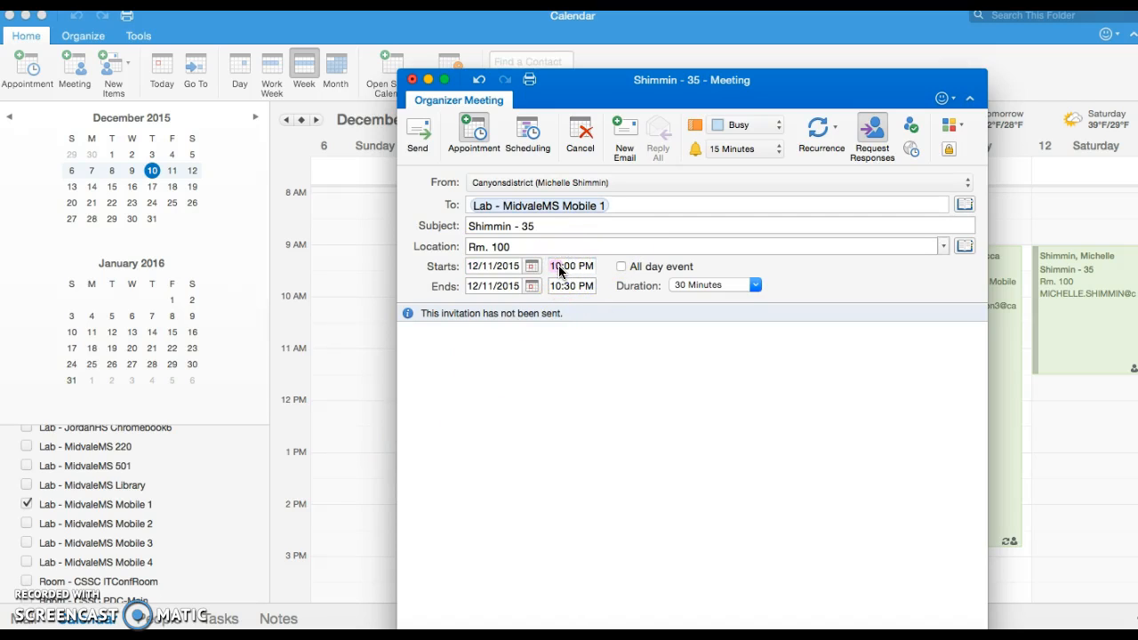
left_click(590, 264)
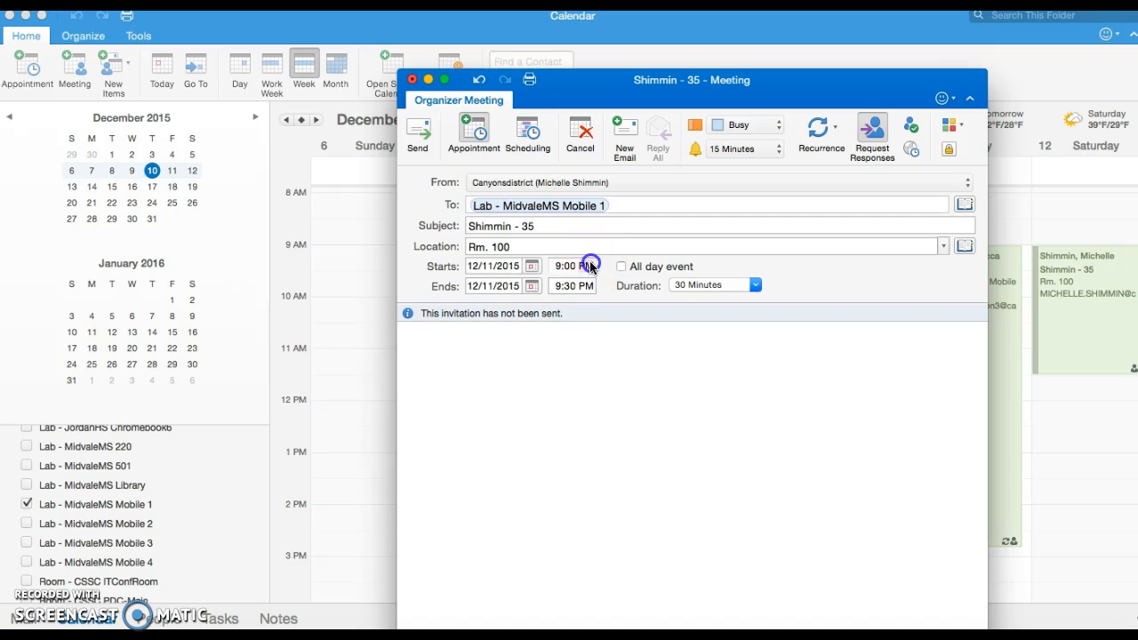
type("a")
left_click(559, 288)
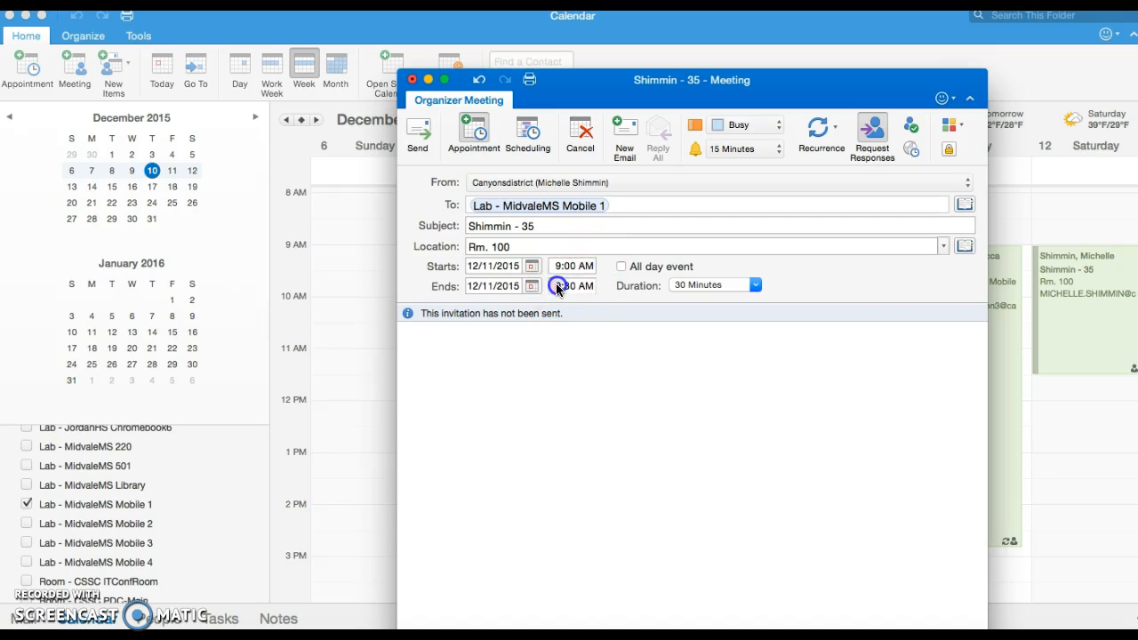
type("10")
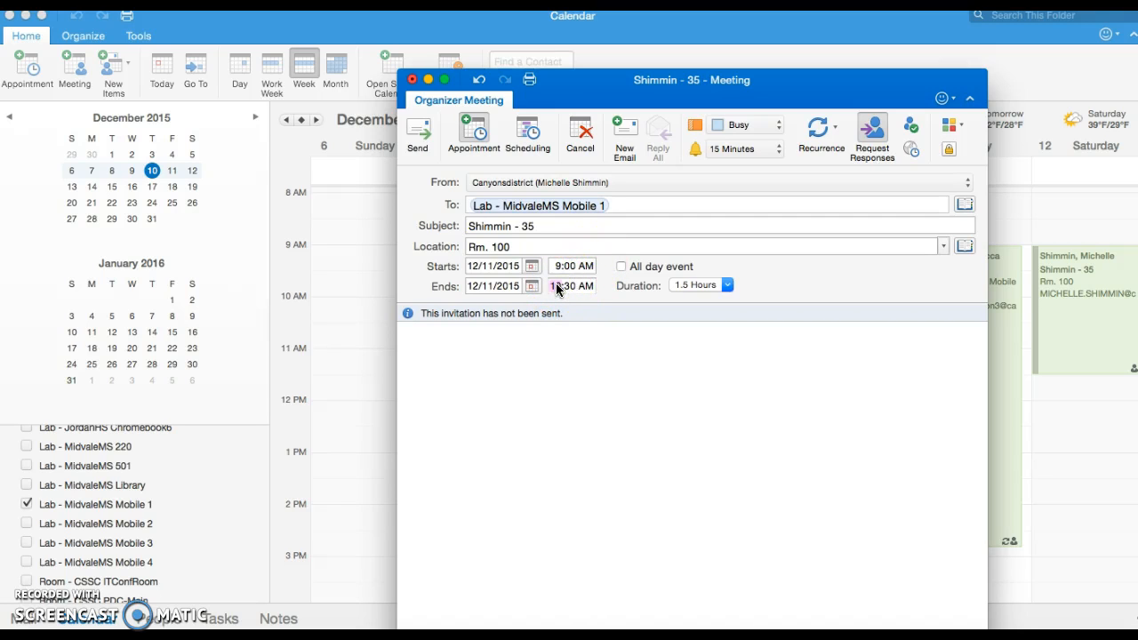
left_click(584, 293)
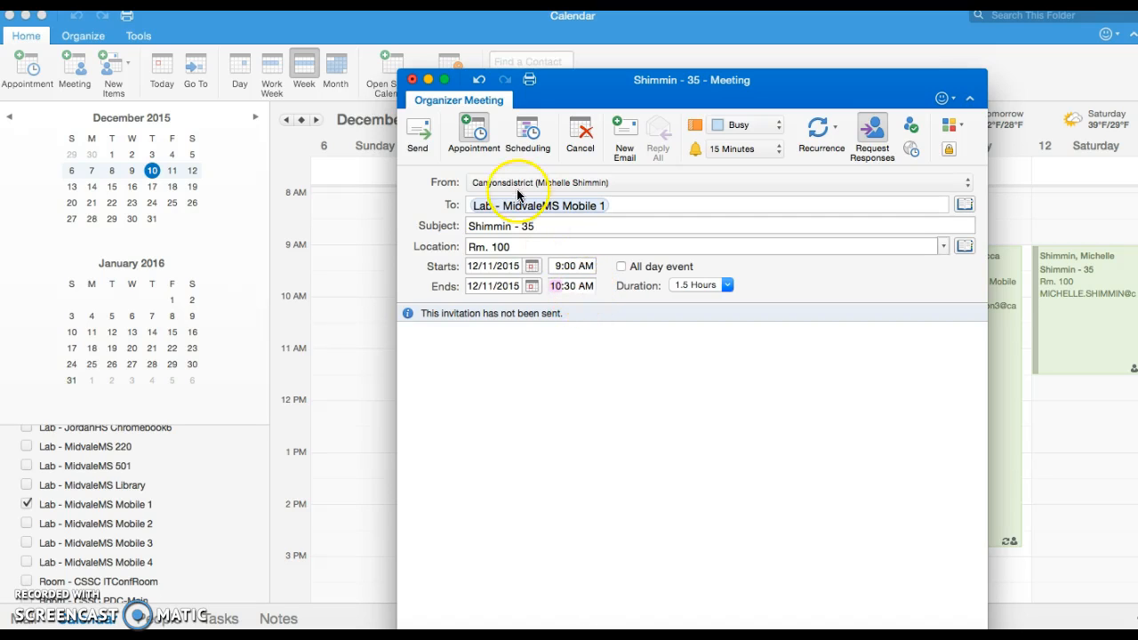
left_click(419, 130)
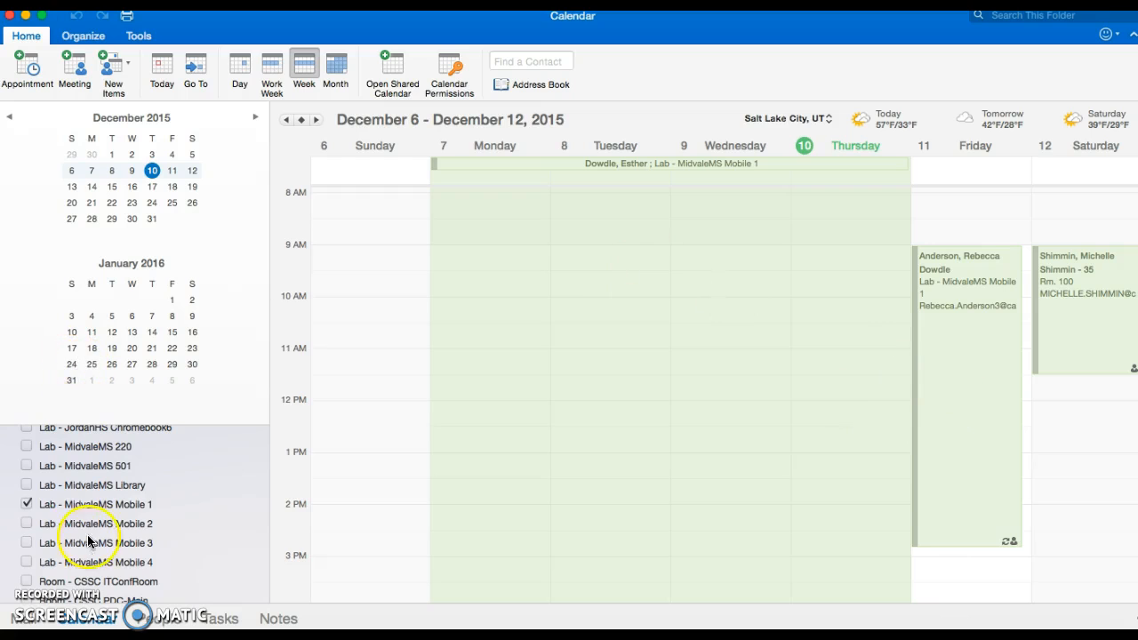
Show the personal Canyonsdistrict calendar next to the Lab - MidvaleMS Mobile 1 calendar
scroll(89, 540, "up", 10)
scroll(89, 540, "up", 5)
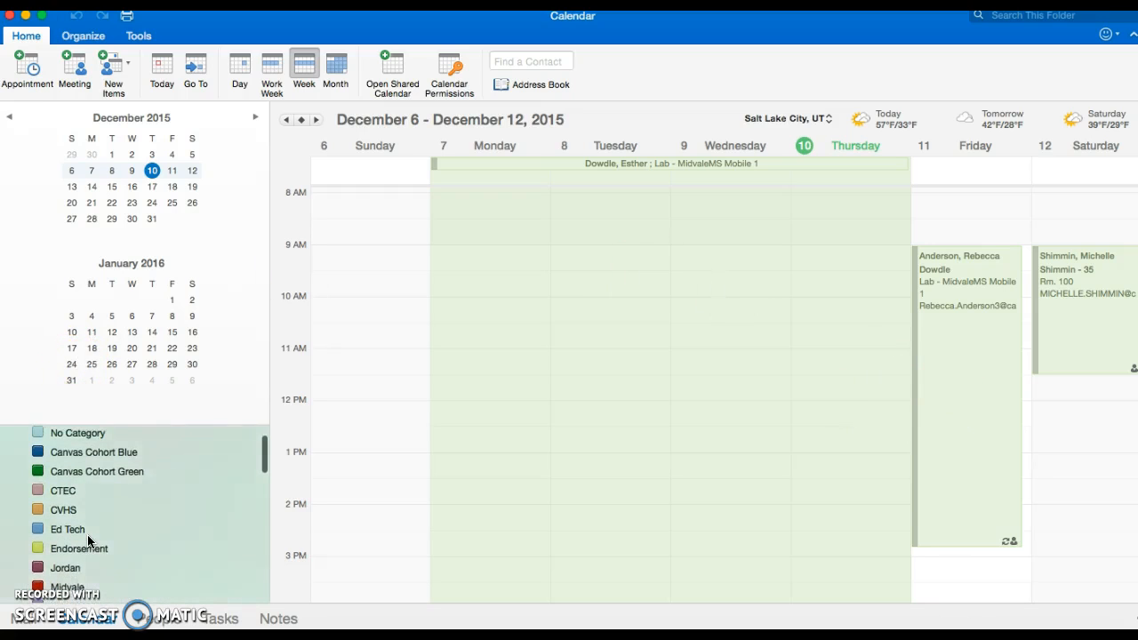
scroll(87, 533, "up", 3)
left_click(39, 470)
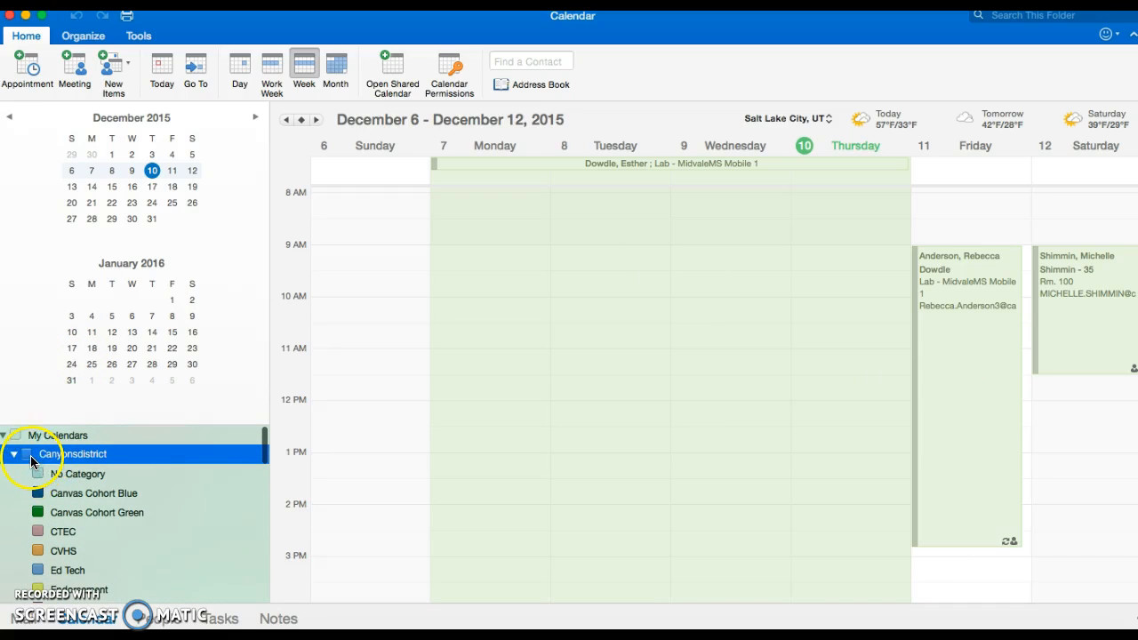
left_click(27, 453)
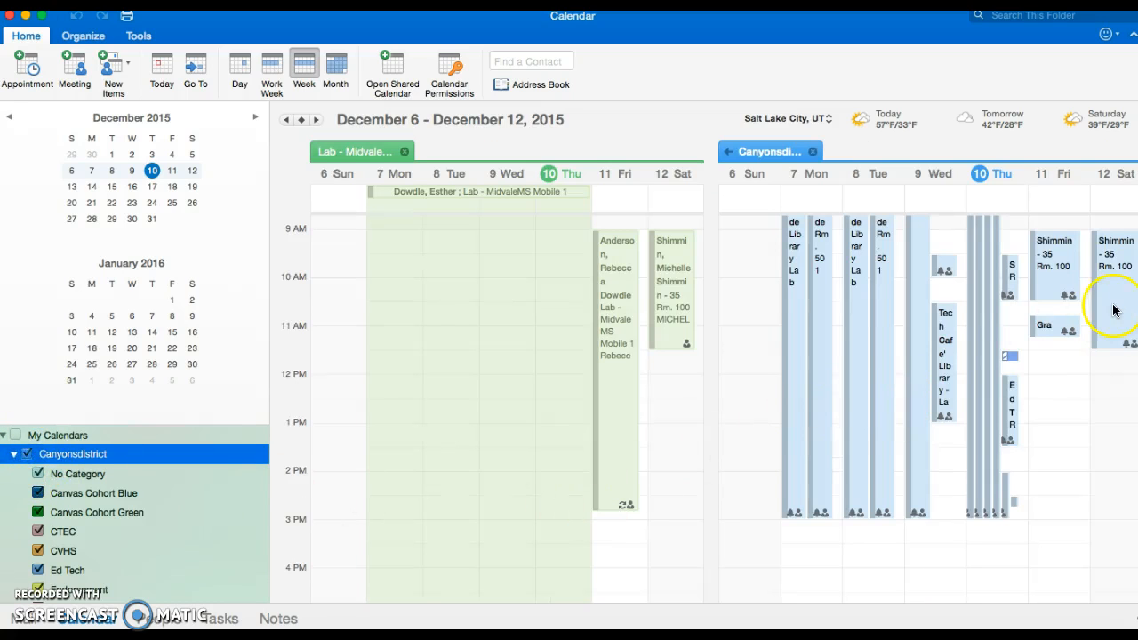
Cancel the Rm. 100 lab meetings on 12/11/2015 and 12/12/2015 in the Canyonsdistrict calendar and send both cancellations
double_click(1056, 265)
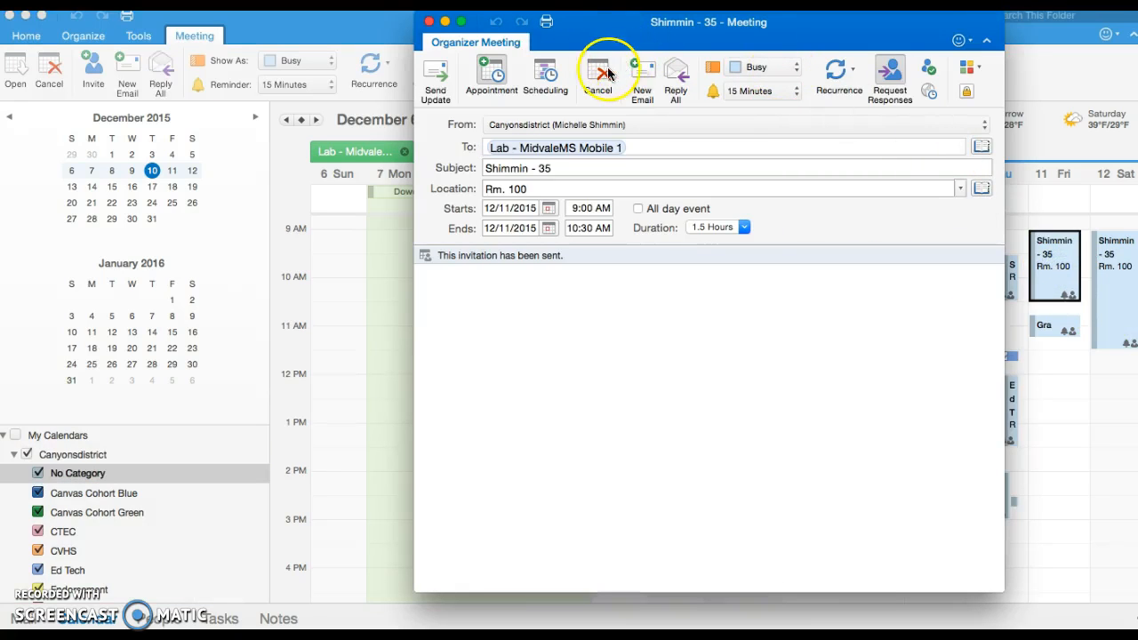
left_click(594, 77)
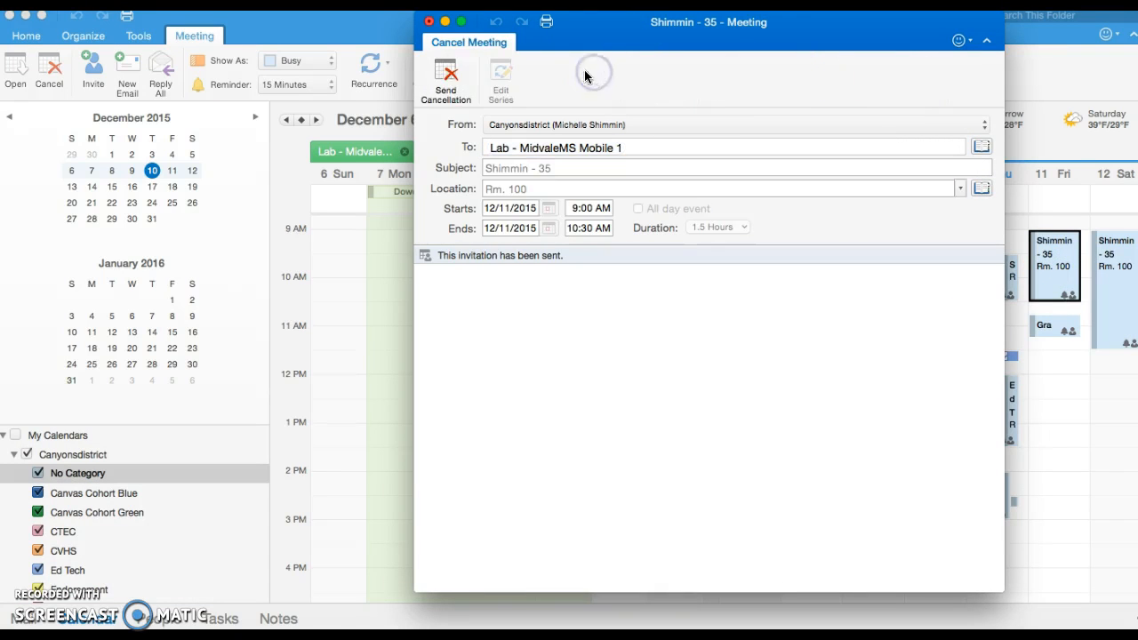
left_click(446, 78)
left_click(1109, 305)
left_click(49, 75)
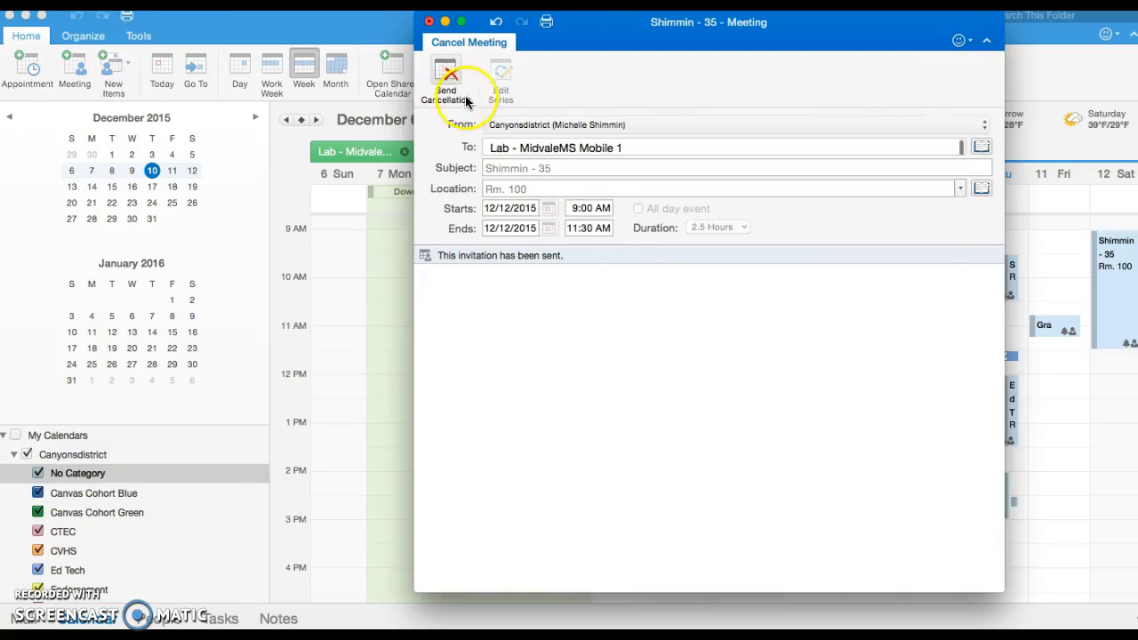
left_click(449, 78)
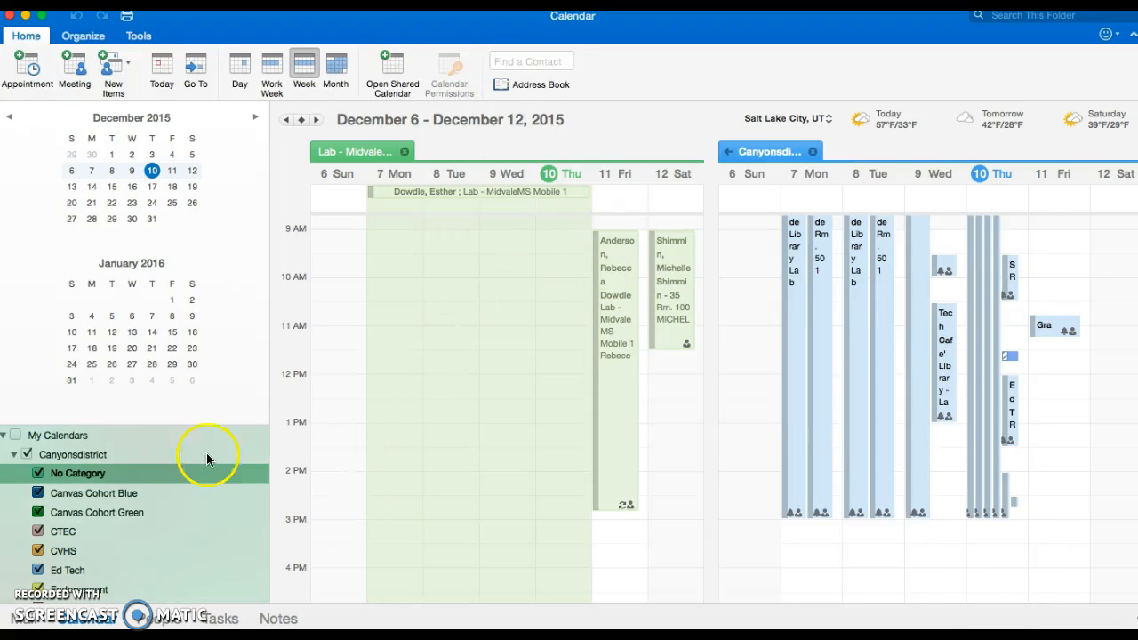
Close the Canyonsdistrict calendar so that only the lab calendar is displayed
scroll(164, 481, "down", 3)
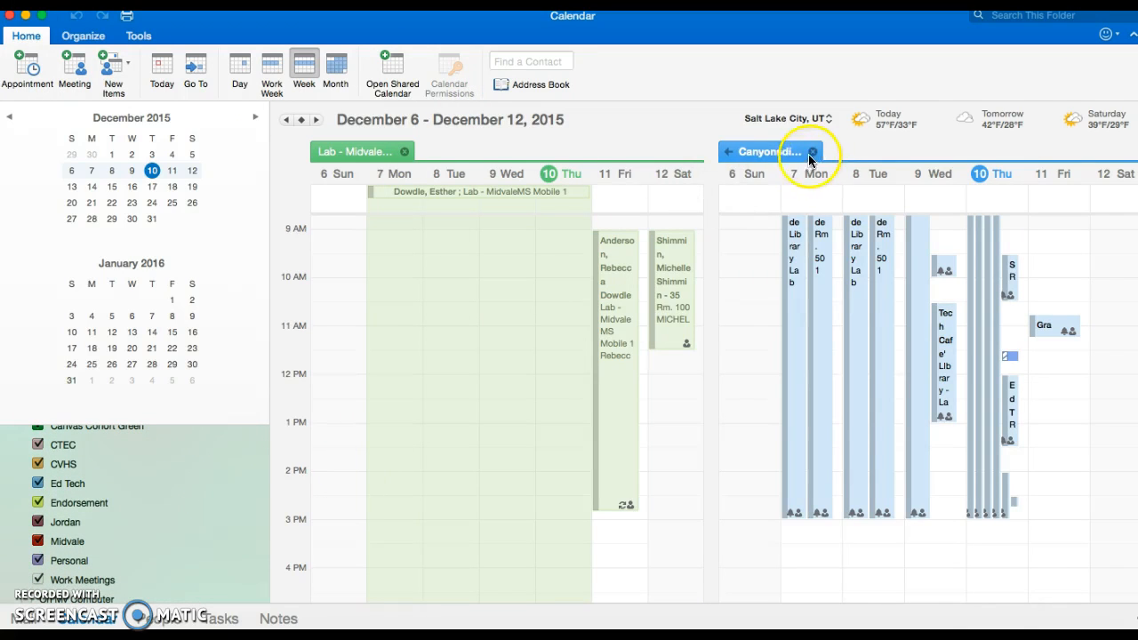
left_click(811, 153)
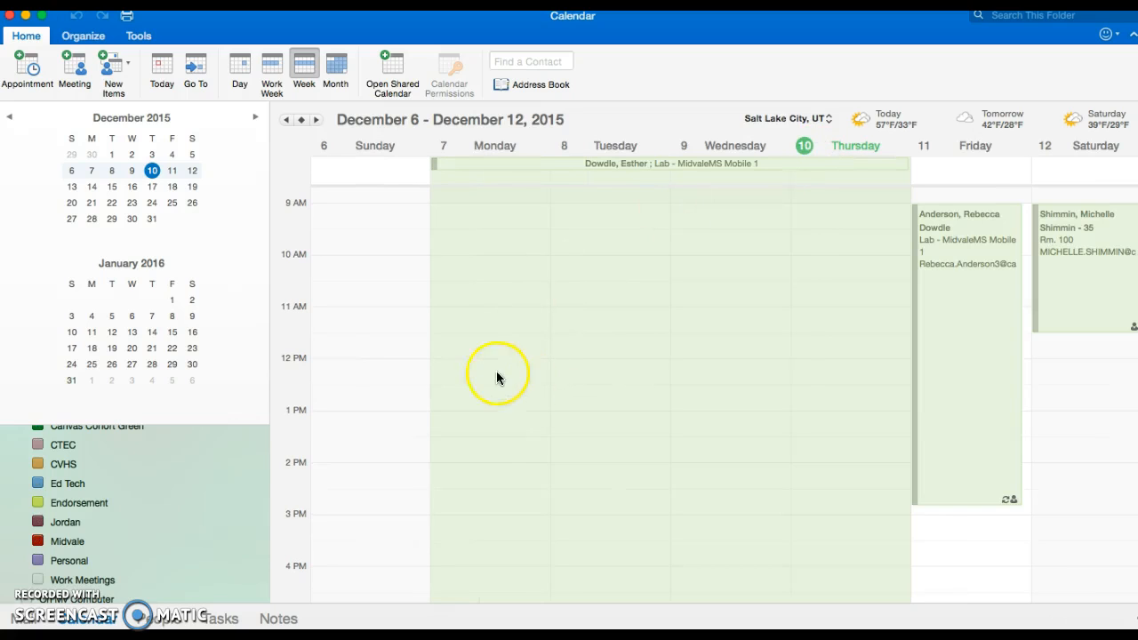